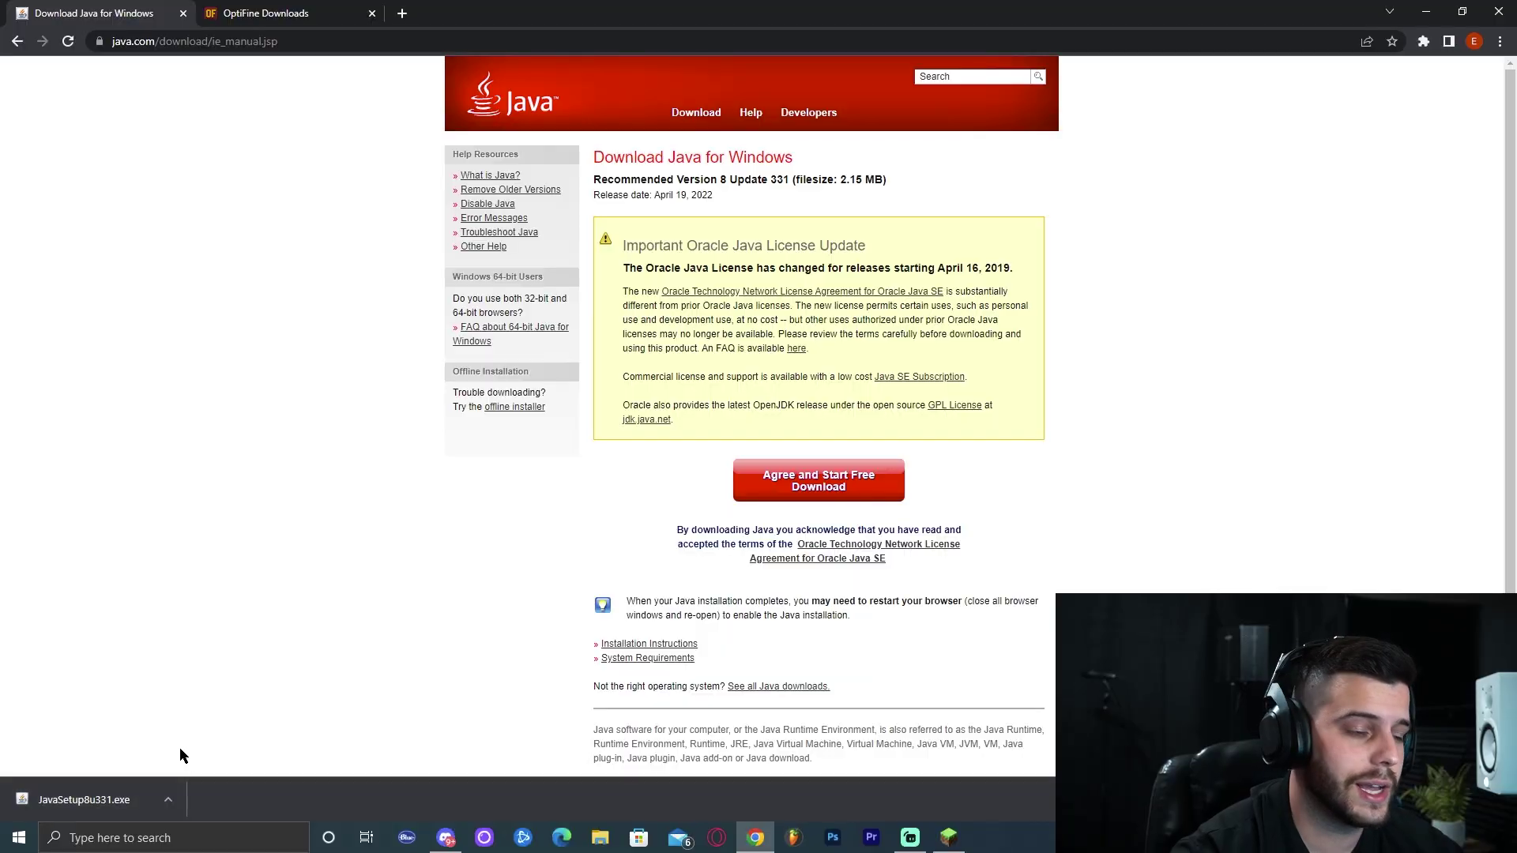
- Run the downloaded Java installer, install Java, remove Java 8 Update 321, and close the installer
{"action": "left_click", "coordinate": [111, 801]}
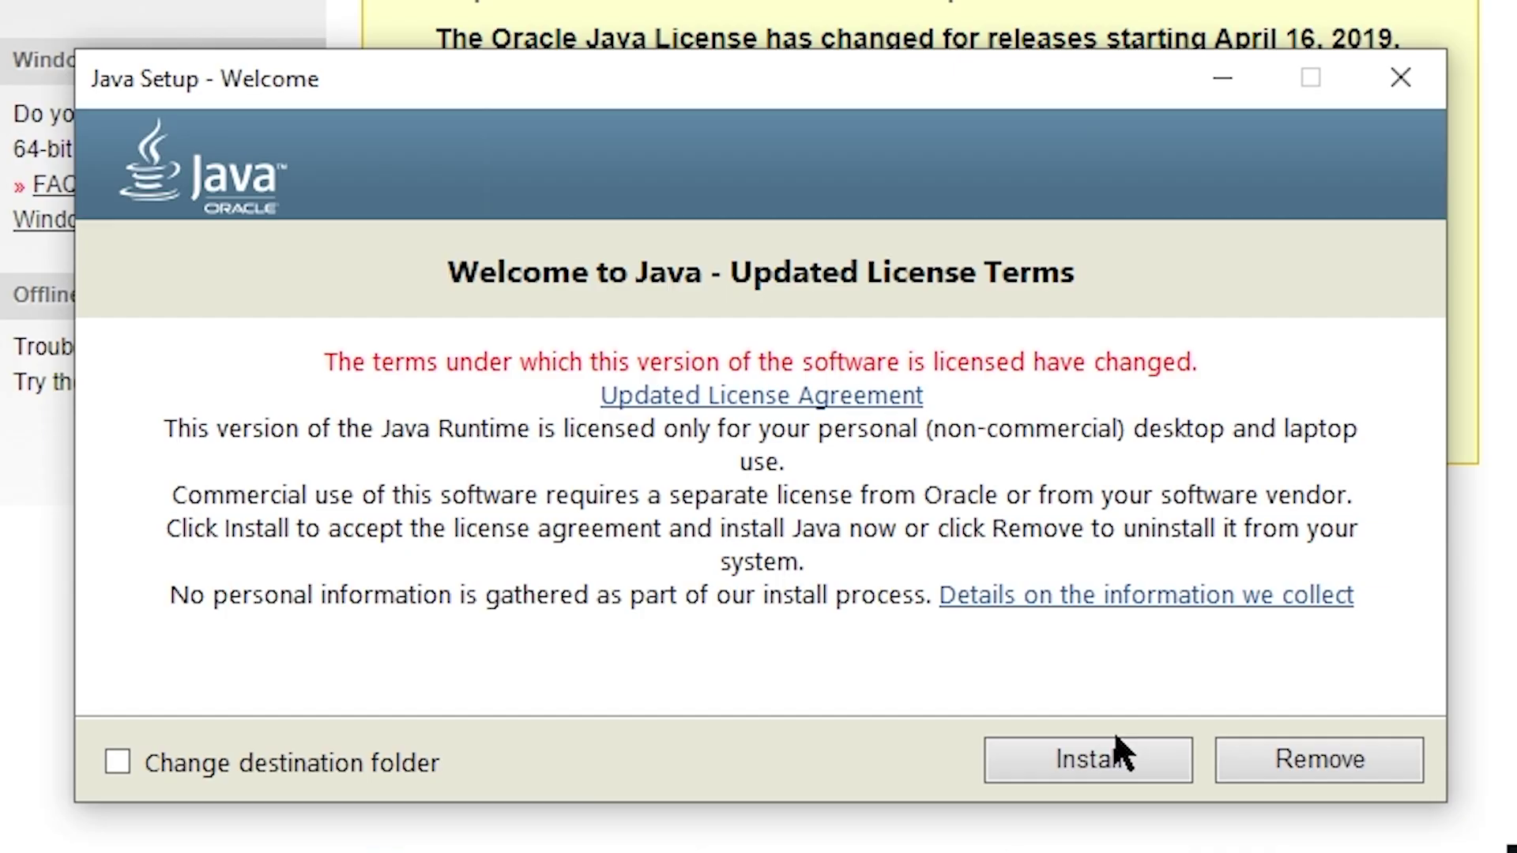
{"action": "left_click", "coordinate": [1094, 767]}
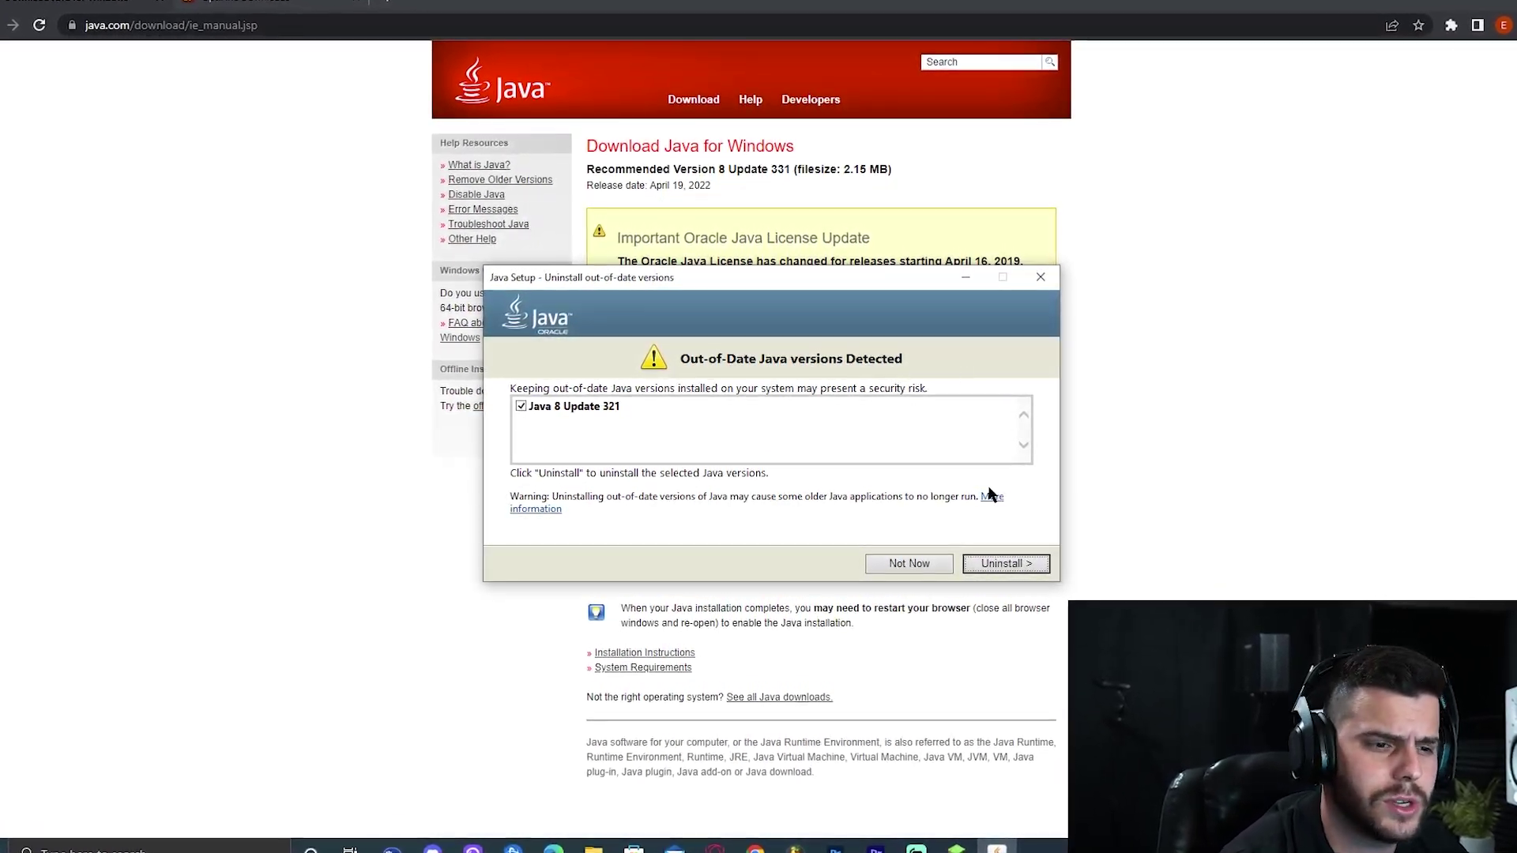
{"action": "left_click", "coordinate": [1006, 563]}
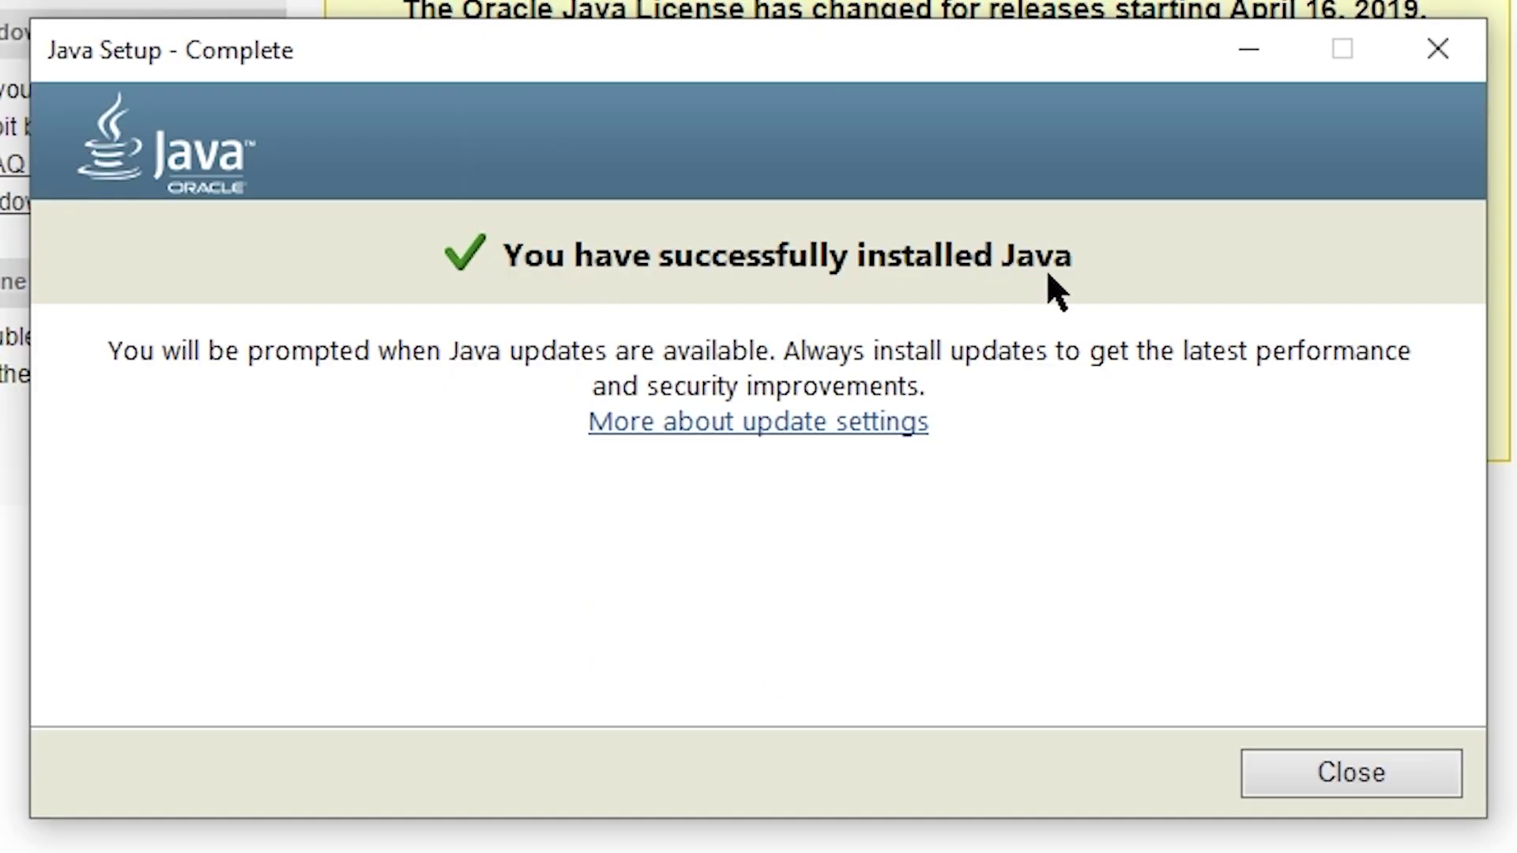
{"action": "left_click", "coordinate": [1383, 776]}
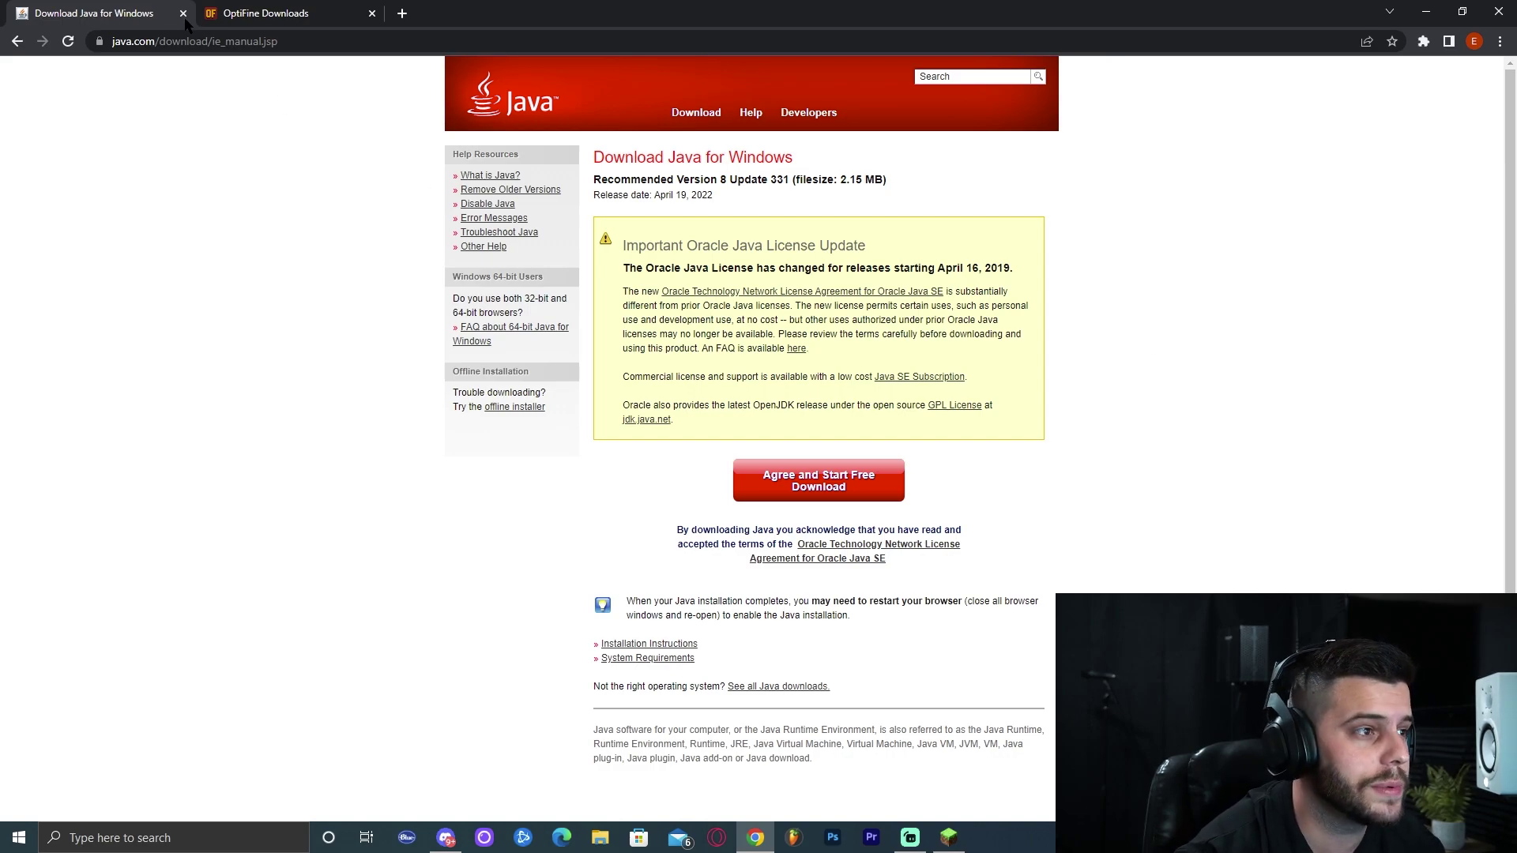
- Close the Java page and list all OptiFine versions, headed by OptiFine HD U H7 for 1.18.2
{"action": "left_click", "coordinate": [183, 14]}
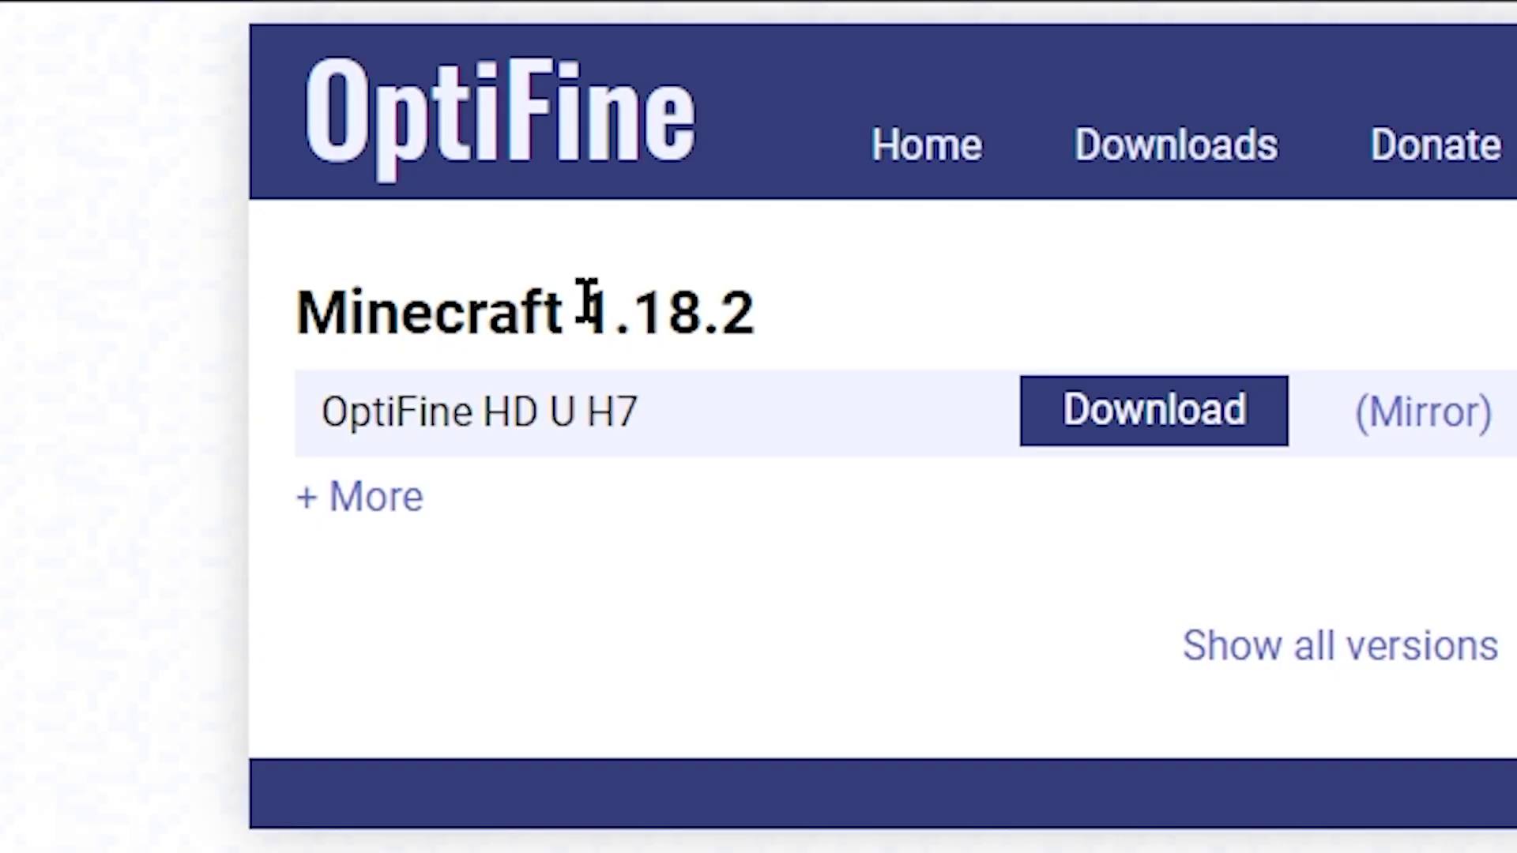
{"action": "left_click_drag", "start_coordinate": [525, 148], "coordinate": [538, 149]}
{"action": "left_click", "coordinate": [579, 153]}
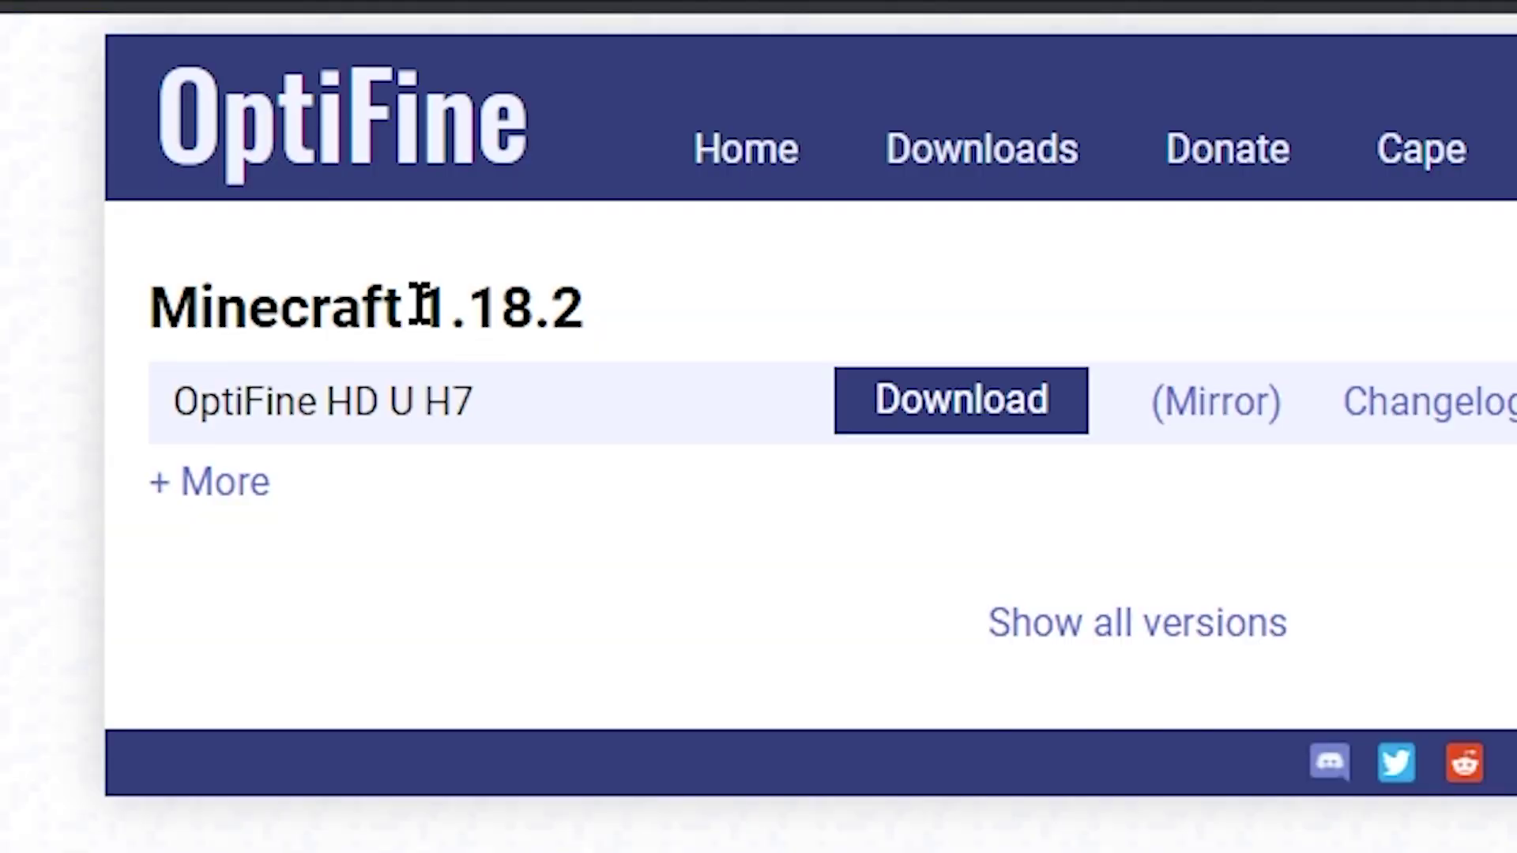
{"action": "left_click_drag", "start_coordinate": [525, 150], "coordinate": [567, 149]}
{"action": "left_click", "coordinate": [570, 305]}
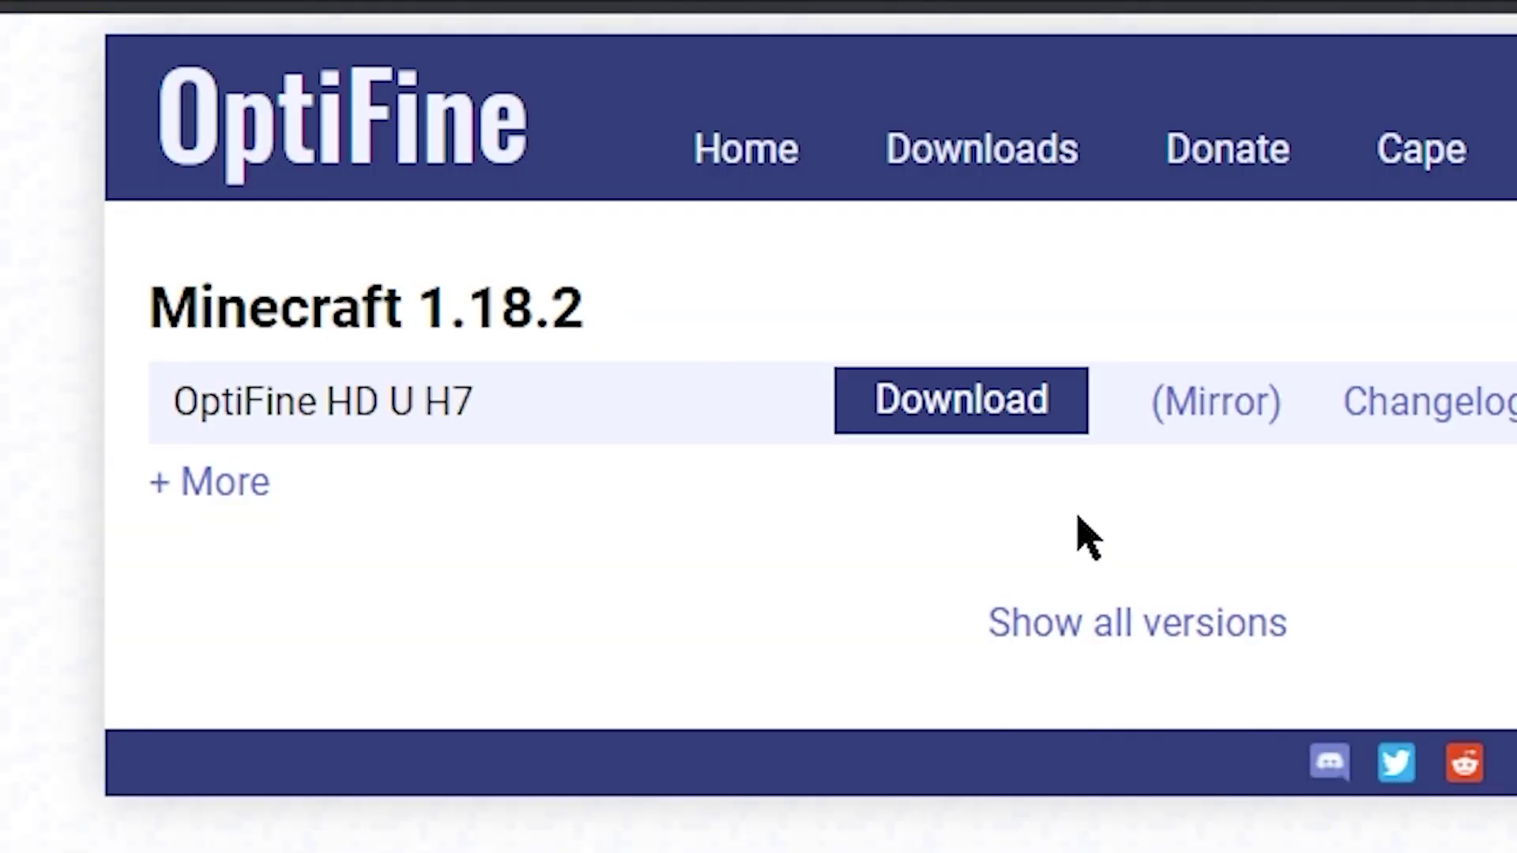
{"action": "left_click", "coordinate": [1162, 642]}
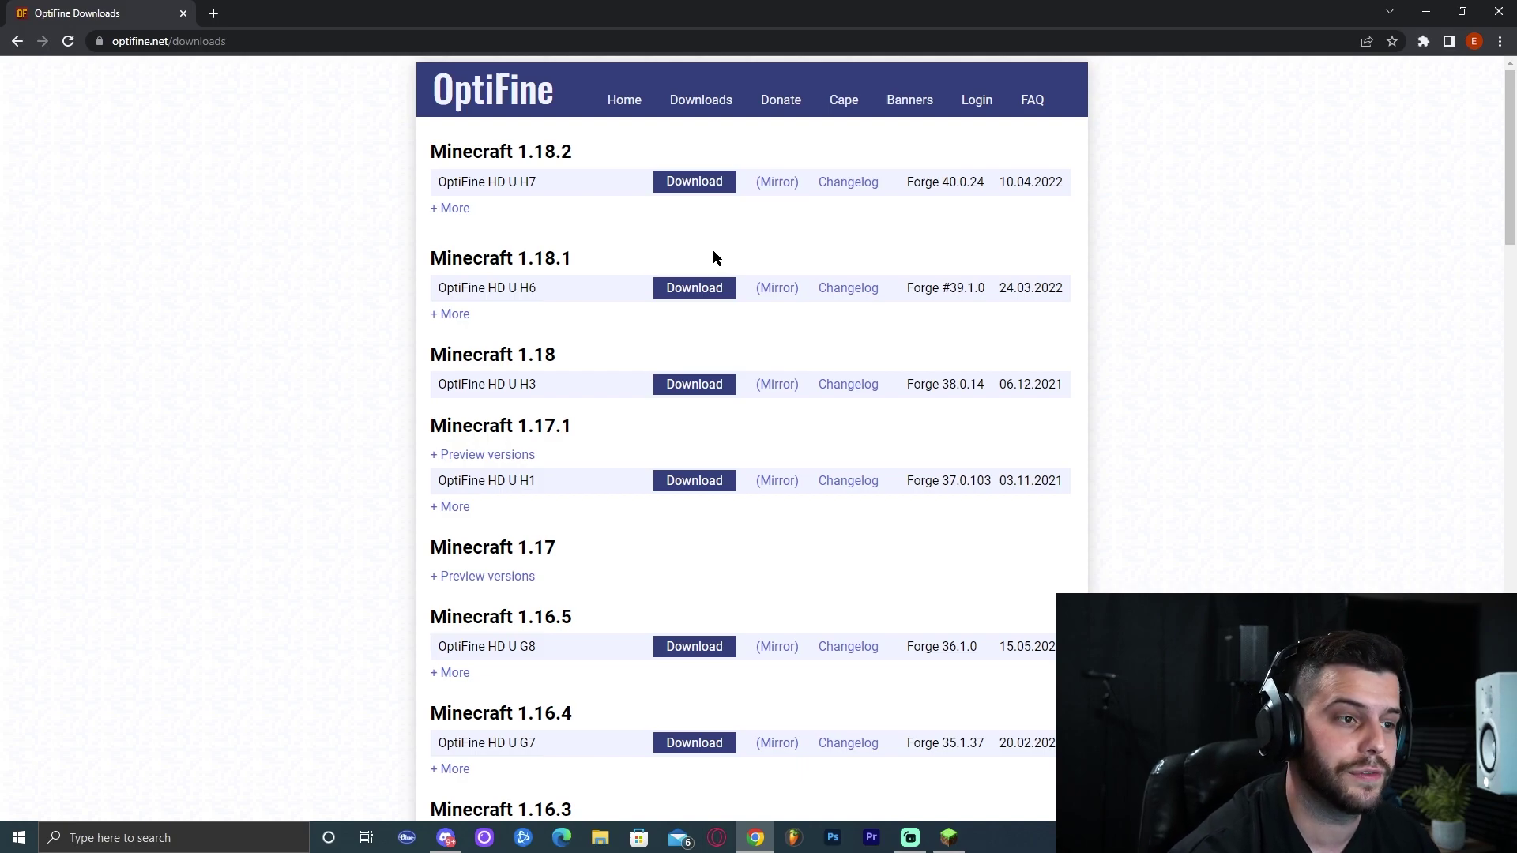
{"action": "left_click", "coordinate": [566, 151]}
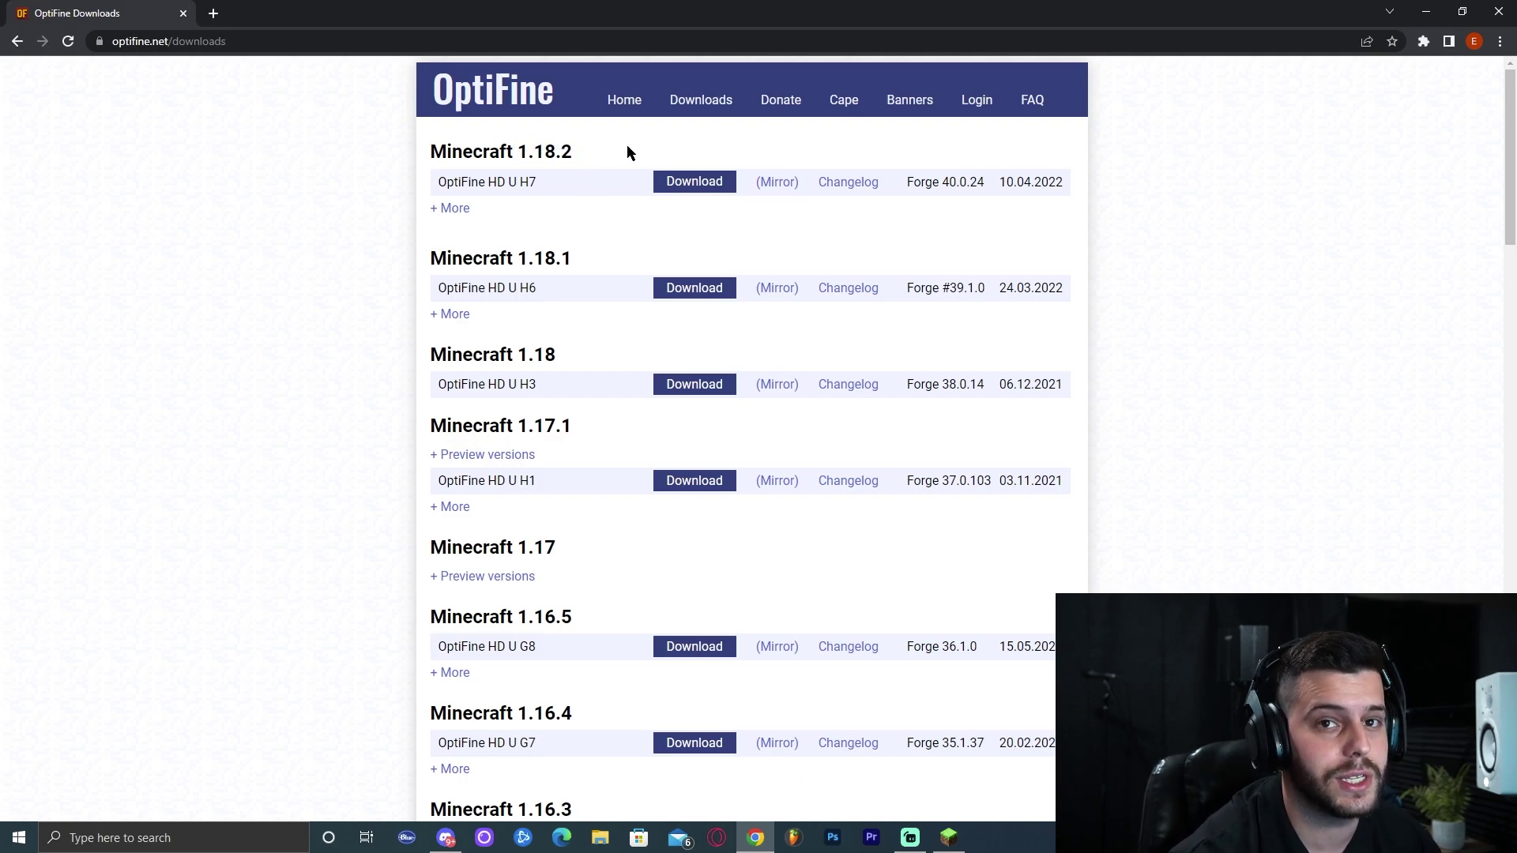
- Download OptiFine_1.18.2_HD_U_H7.jar for Minecraft 1.18.2, skipping the adfoc.us advertisement
{"action": "left_click", "coordinate": [698, 183]}
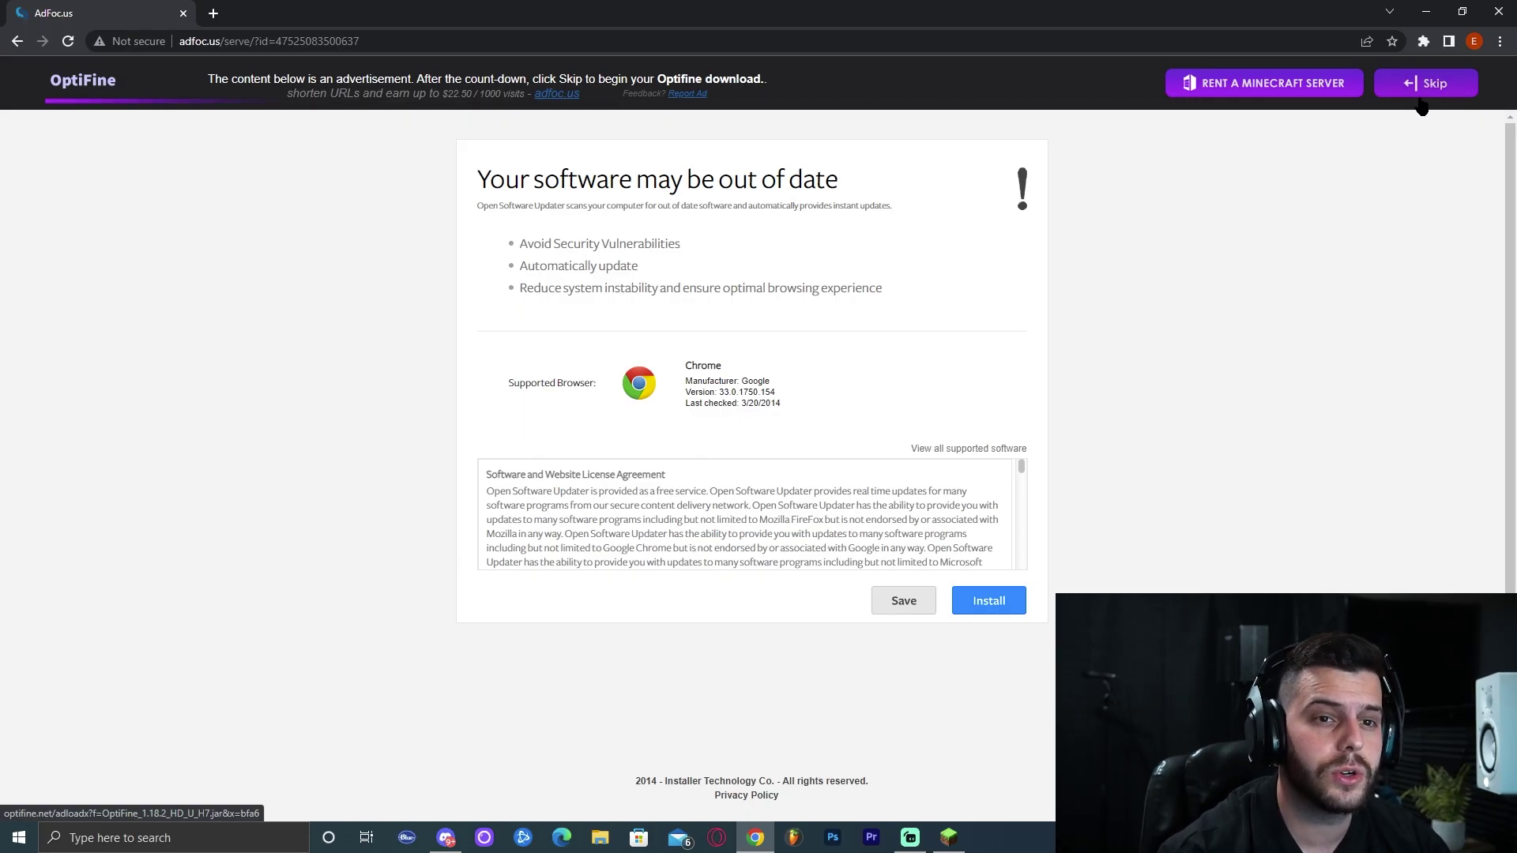
{"action": "left_click", "coordinate": [1422, 93]}
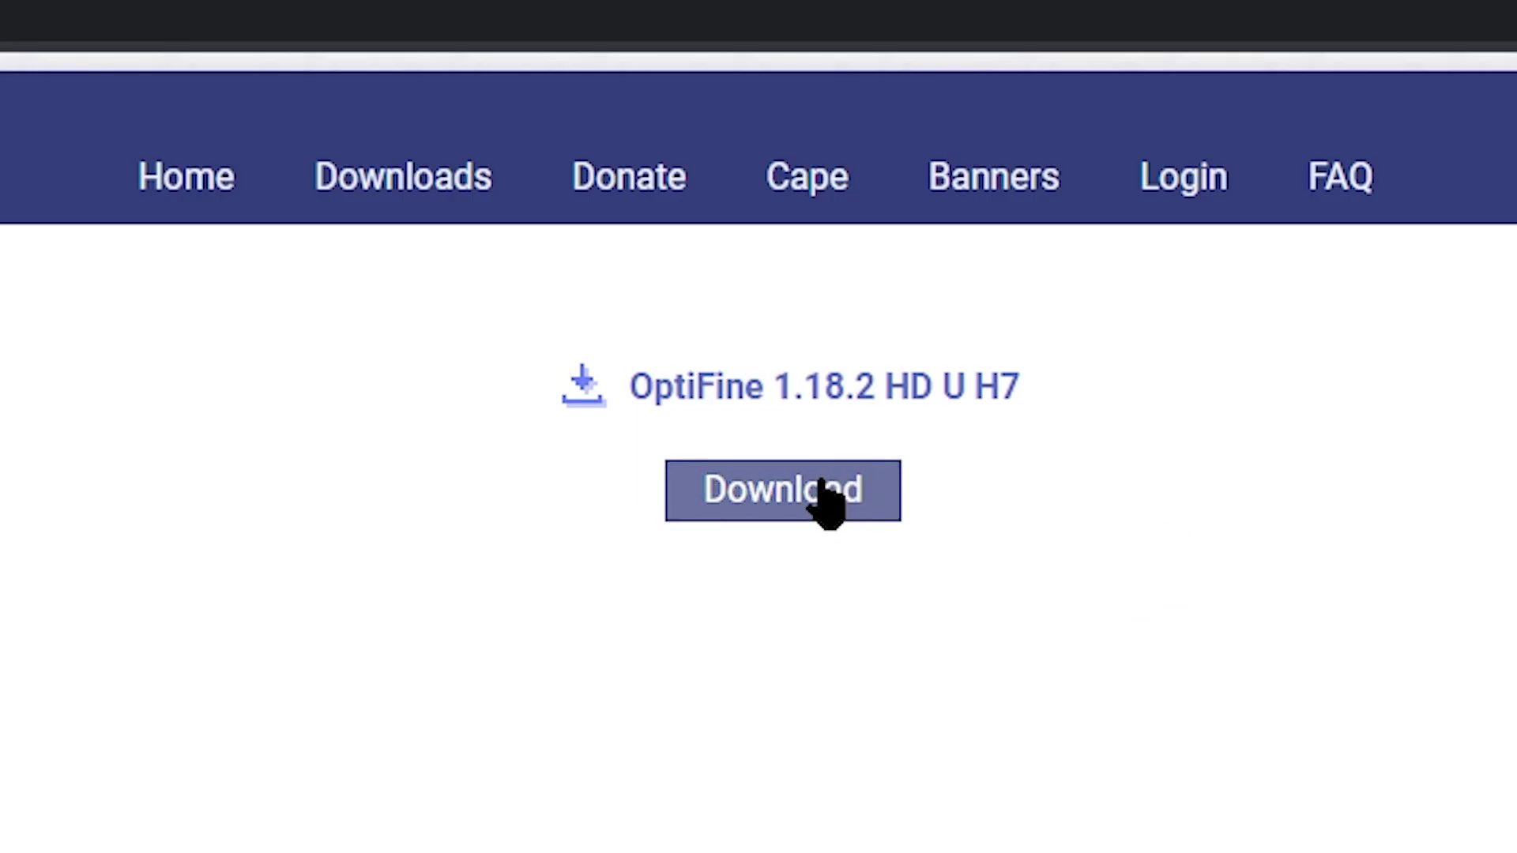
{"action": "left_click", "coordinate": [826, 494]}
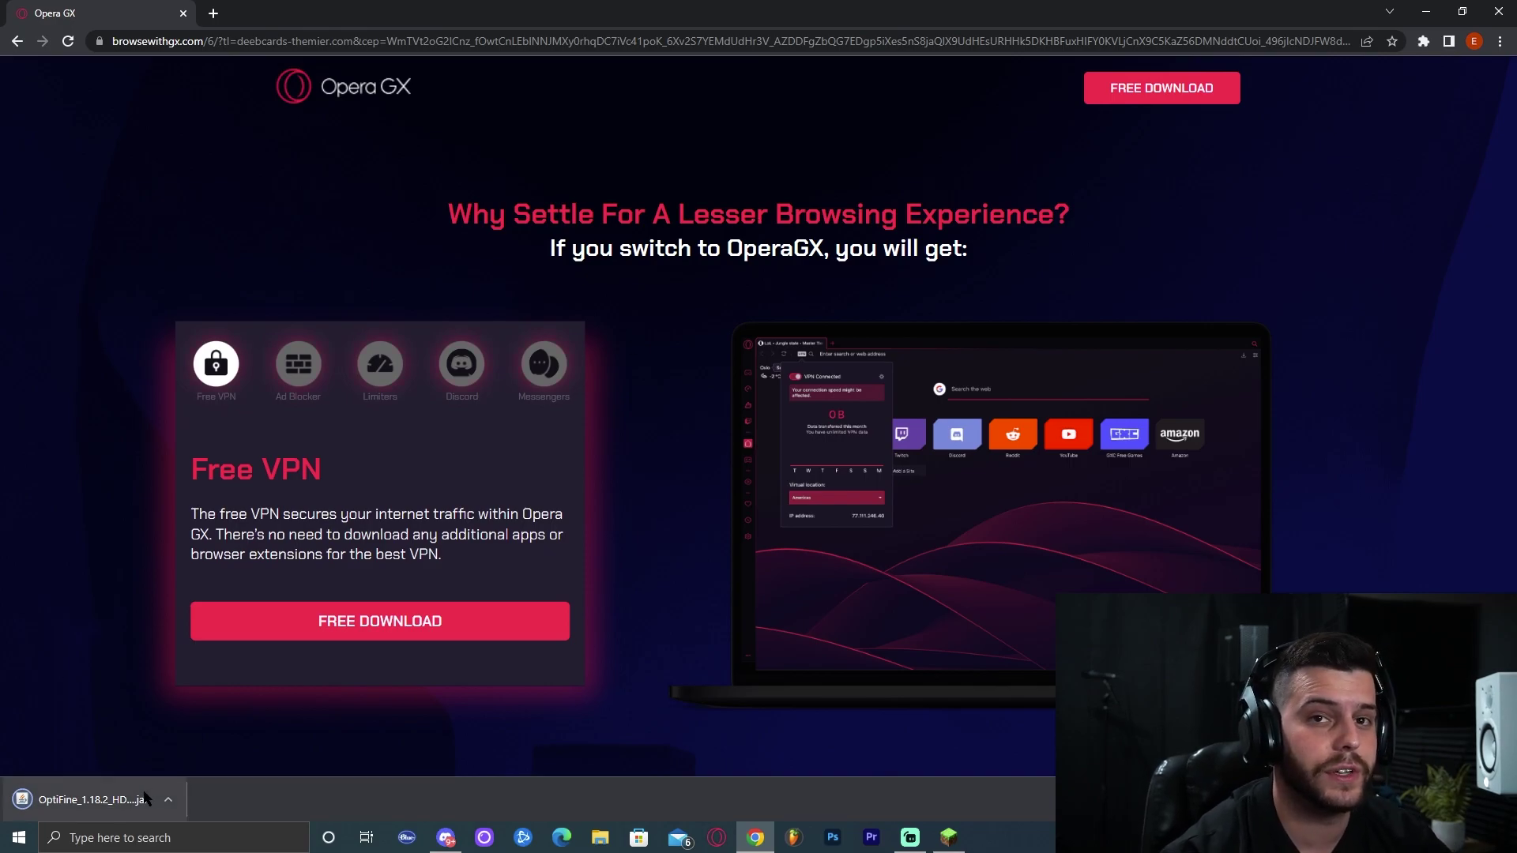
- Copy the OptiFine 1.18.2 jar from the download bar onto the desktop and close the browser
{"action": "left_click_drag", "start_coordinate": [1131, 12], "coordinate": [1131, 90]}
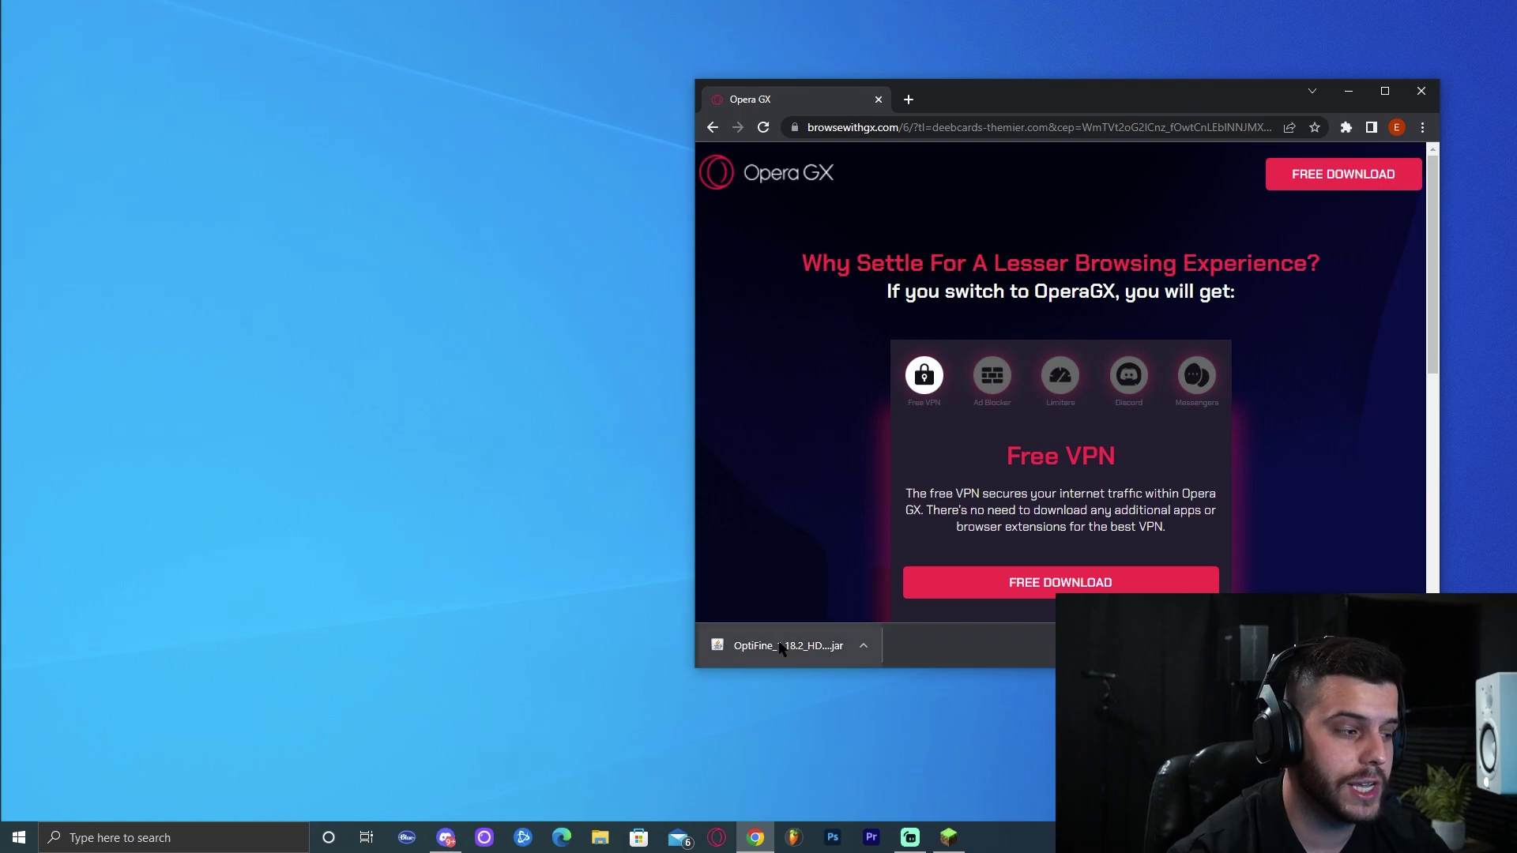
{"action": "left_click_drag", "start_coordinate": [677, 603], "coordinate": [498, 421]}
{"action": "left_click_drag", "start_coordinate": [450, 376], "coordinate": [450, 376]}
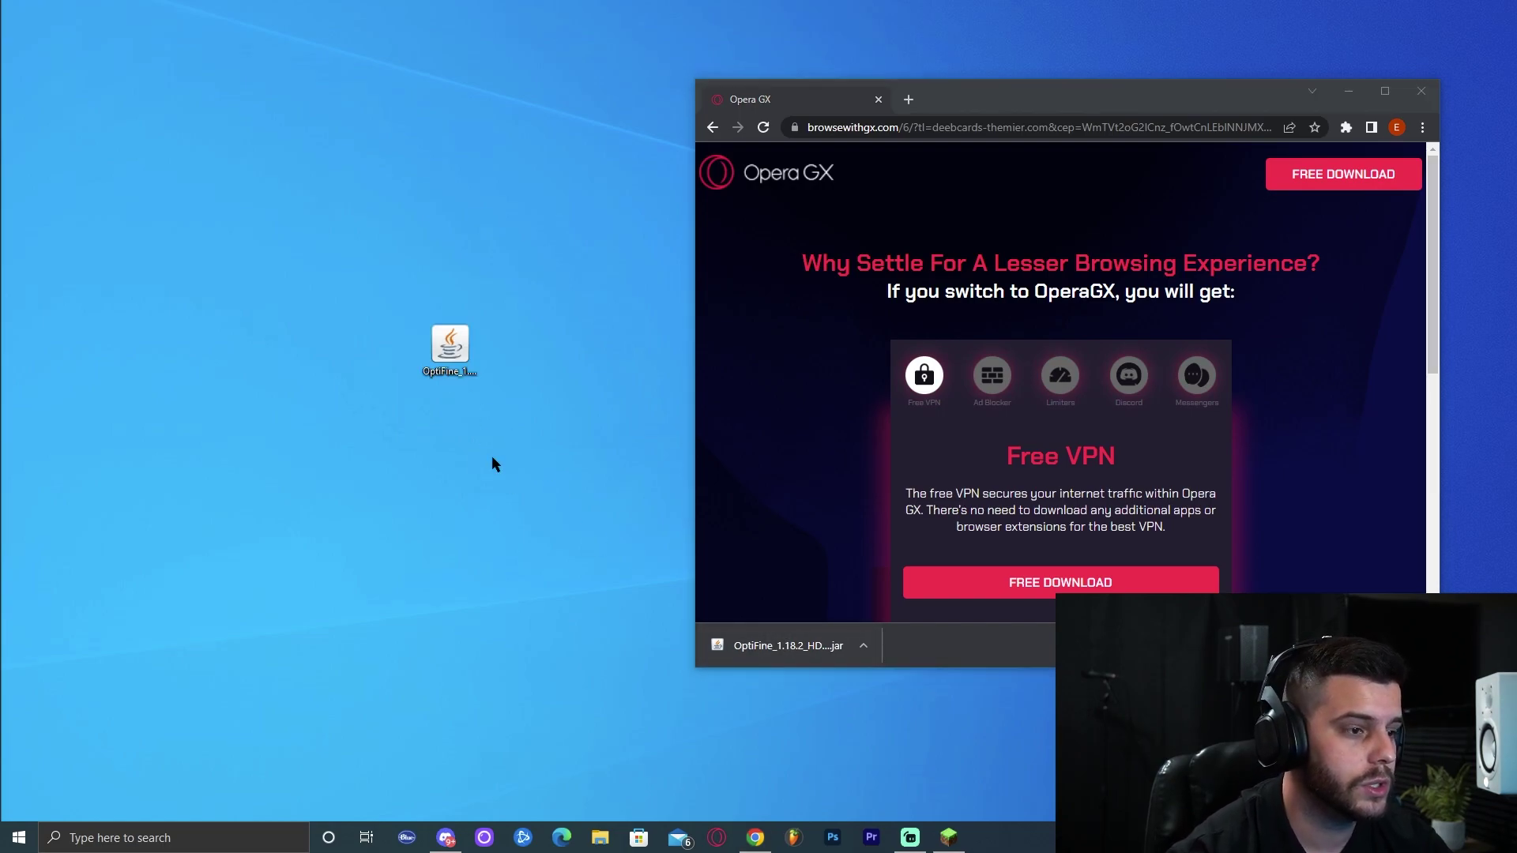
{"action": "left_click", "coordinate": [1421, 92]}
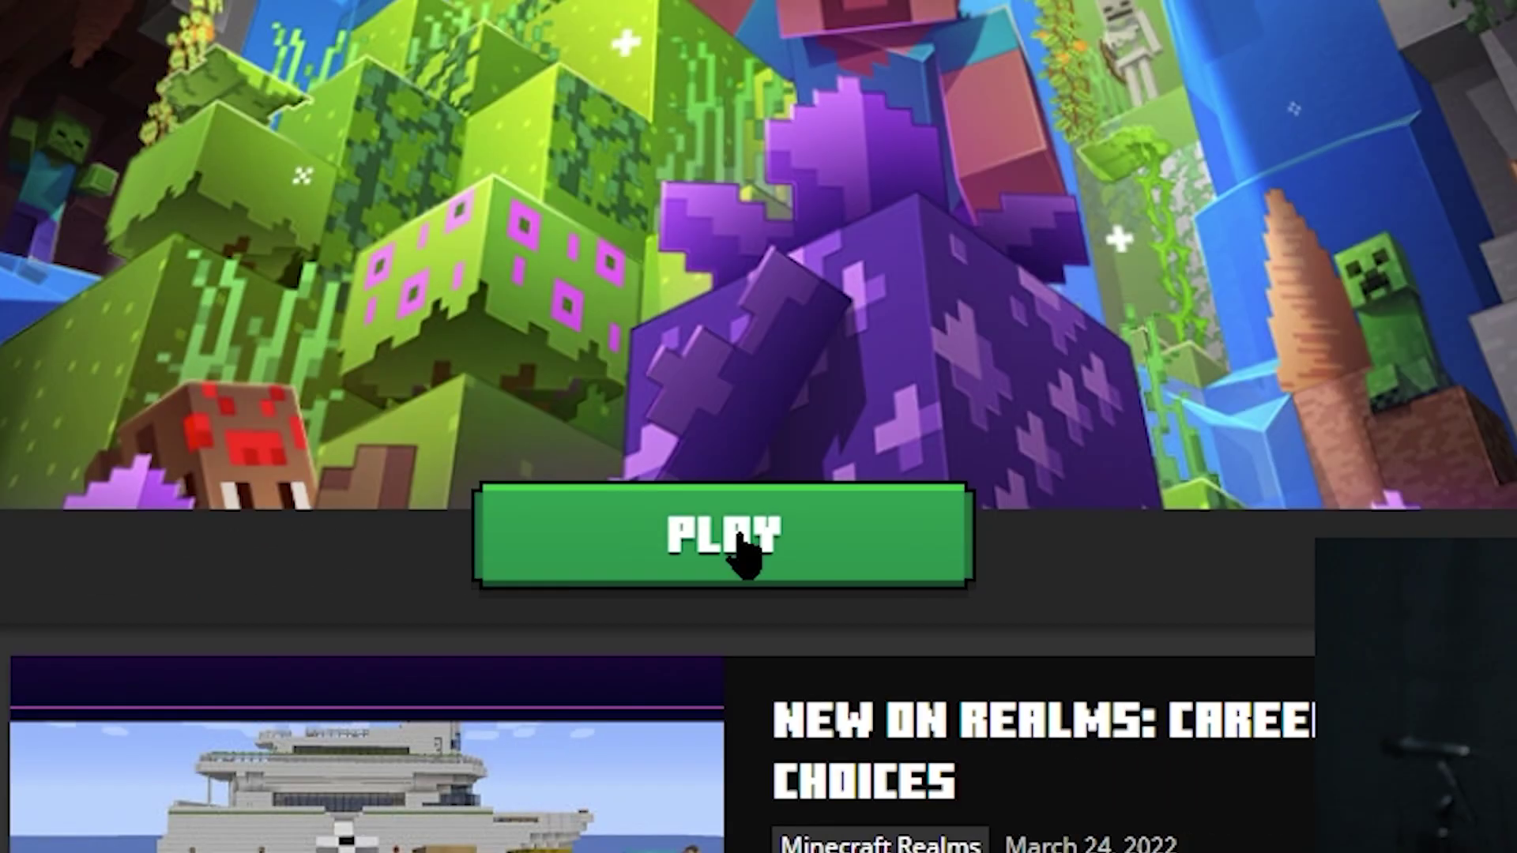
- Launch Minecraft 1.18.2 once to the title screen, then quit the game
{"action": "left_click", "coordinate": [736, 529]}
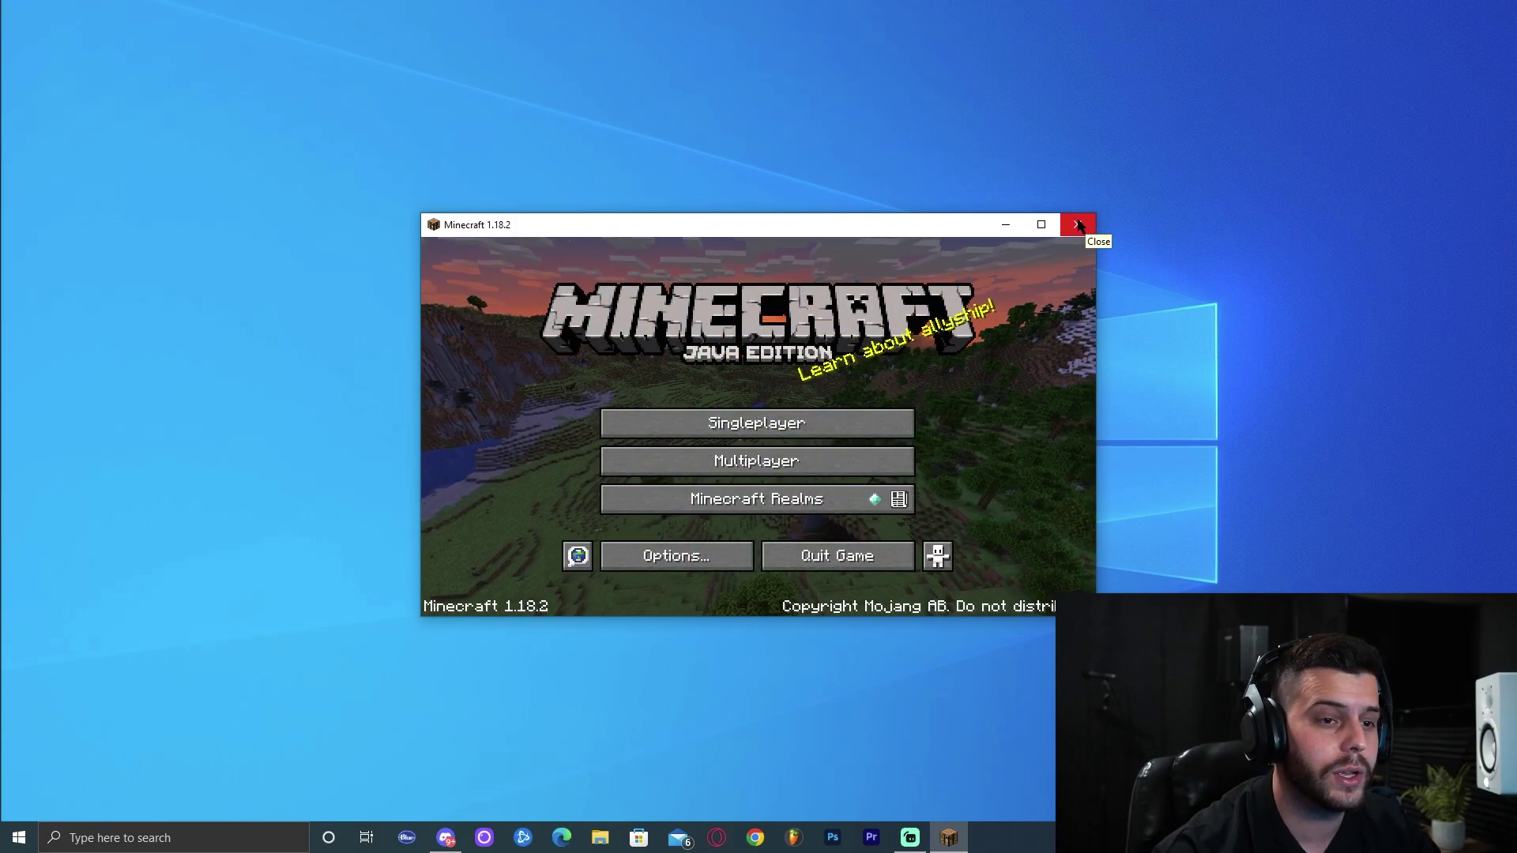
{"action": "left_click", "coordinate": [872, 554]}
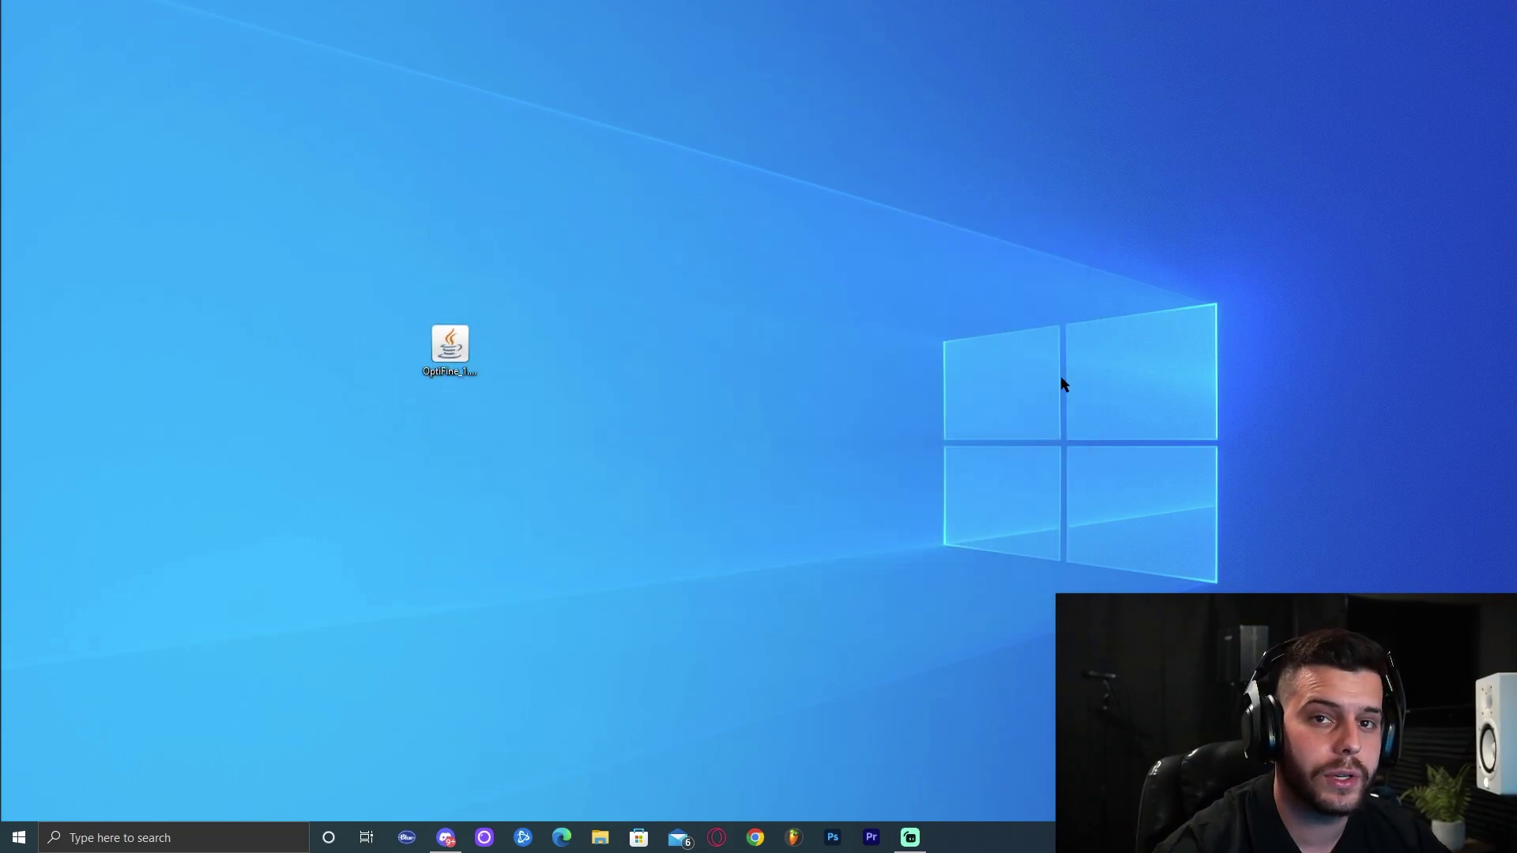
- Run the OptiFine jar to install OptiFine HD Ultra H7 for 1.18.2, then dismiss the success message
{"action": "left_click", "coordinate": [471, 349]}
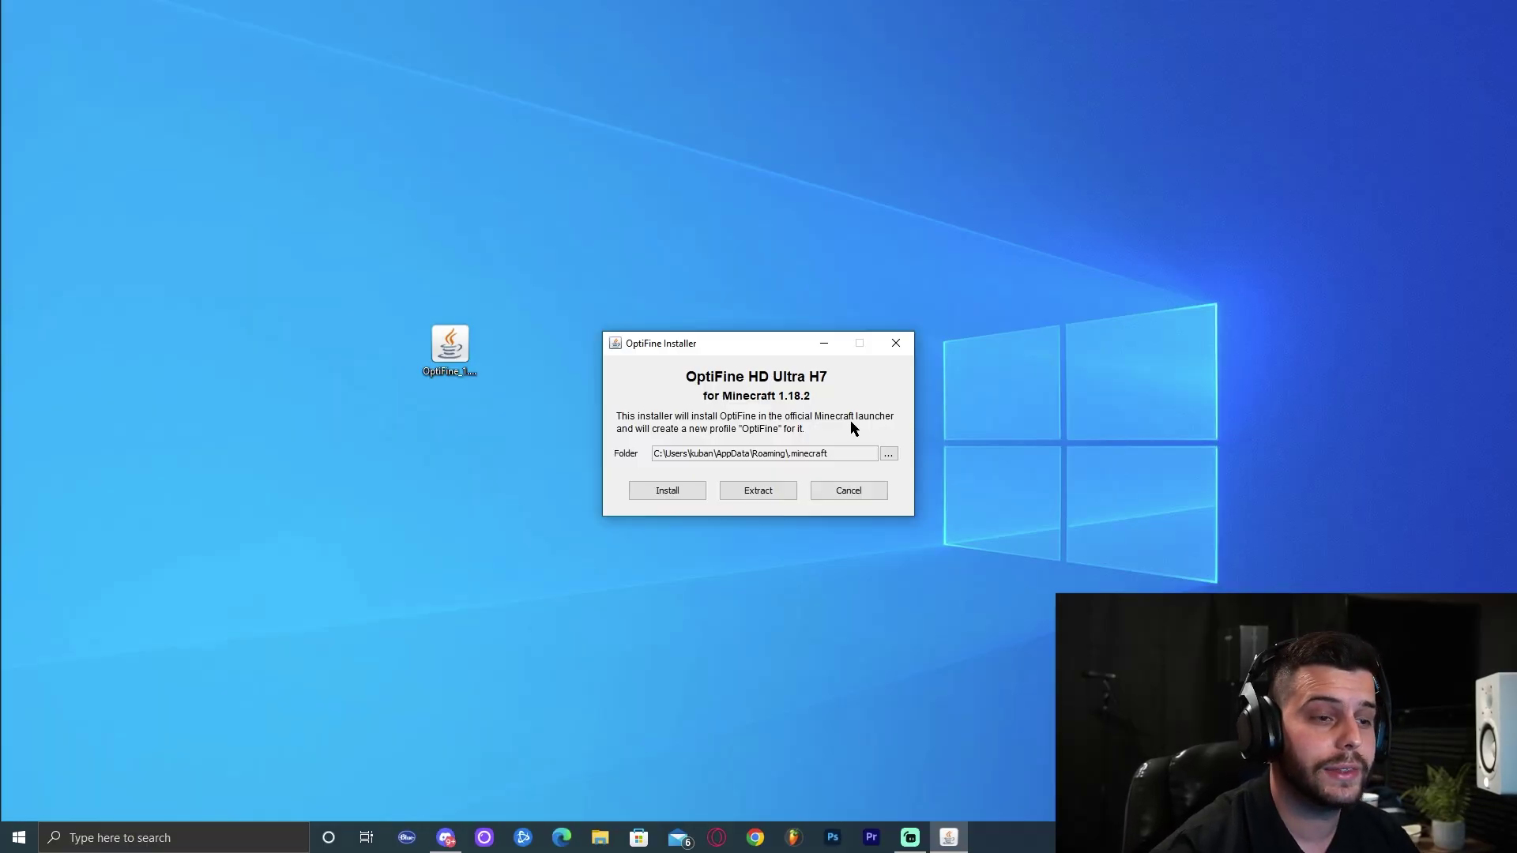
{"action": "left_click", "coordinate": [685, 496]}
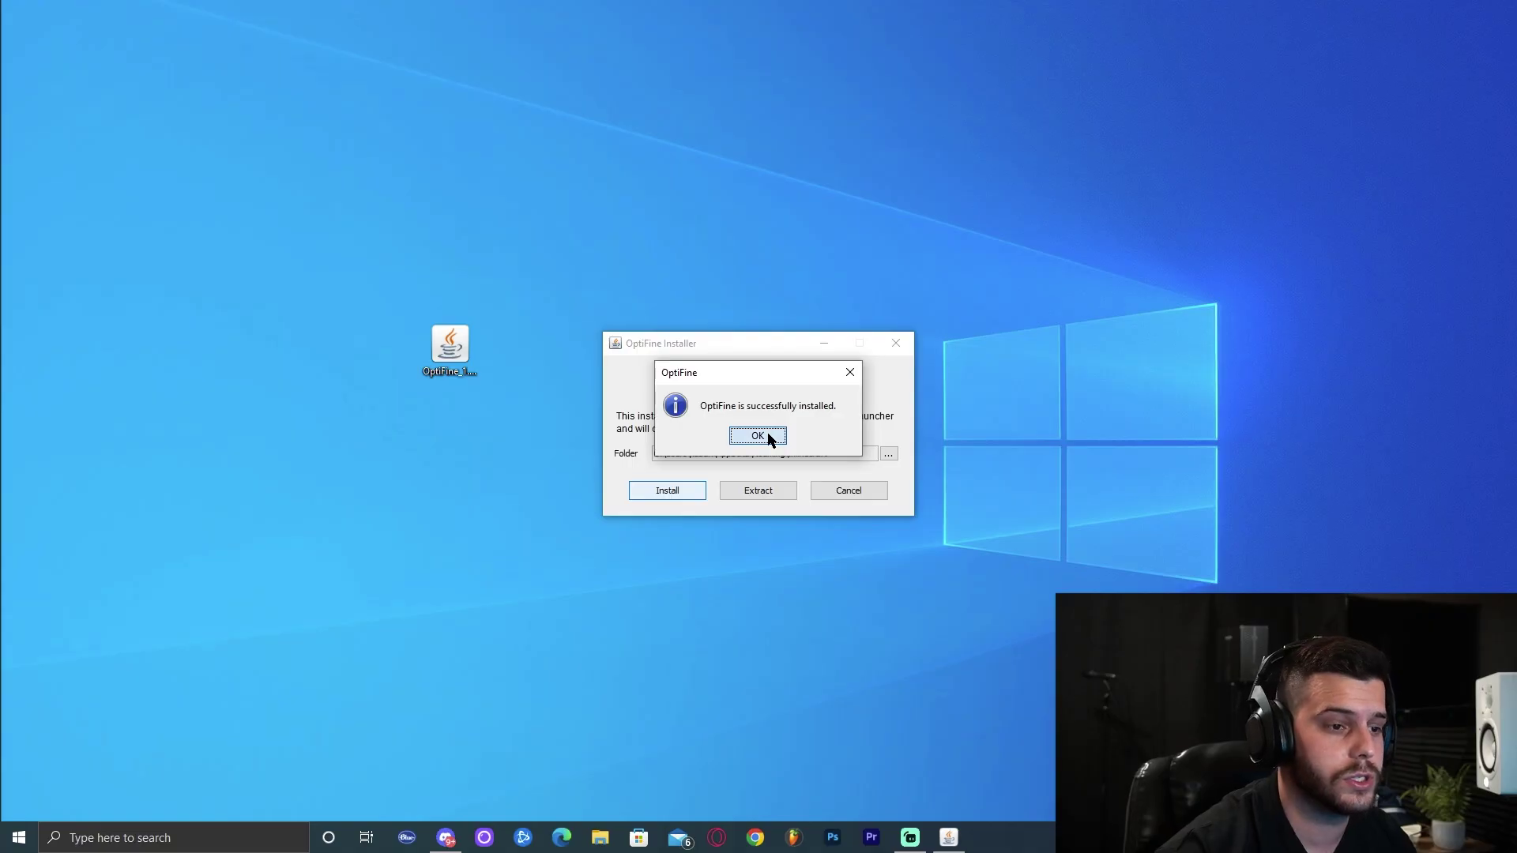
{"action": "left_click", "coordinate": [782, 449]}
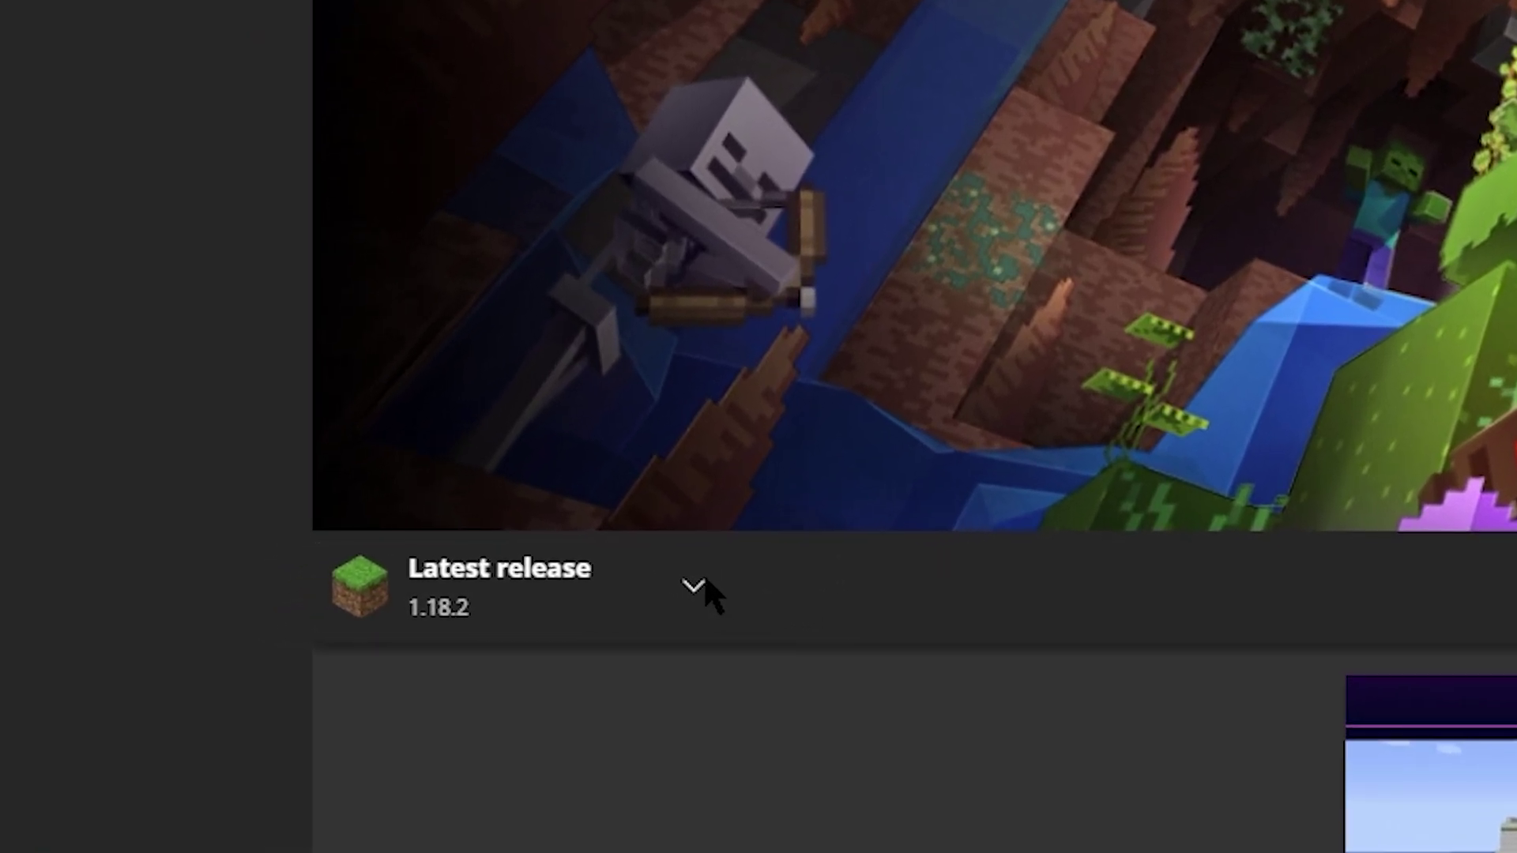
- Select the OptiFine installation beside PLAY, then view the Installations list
{"action": "left_click", "coordinate": [693, 585]}
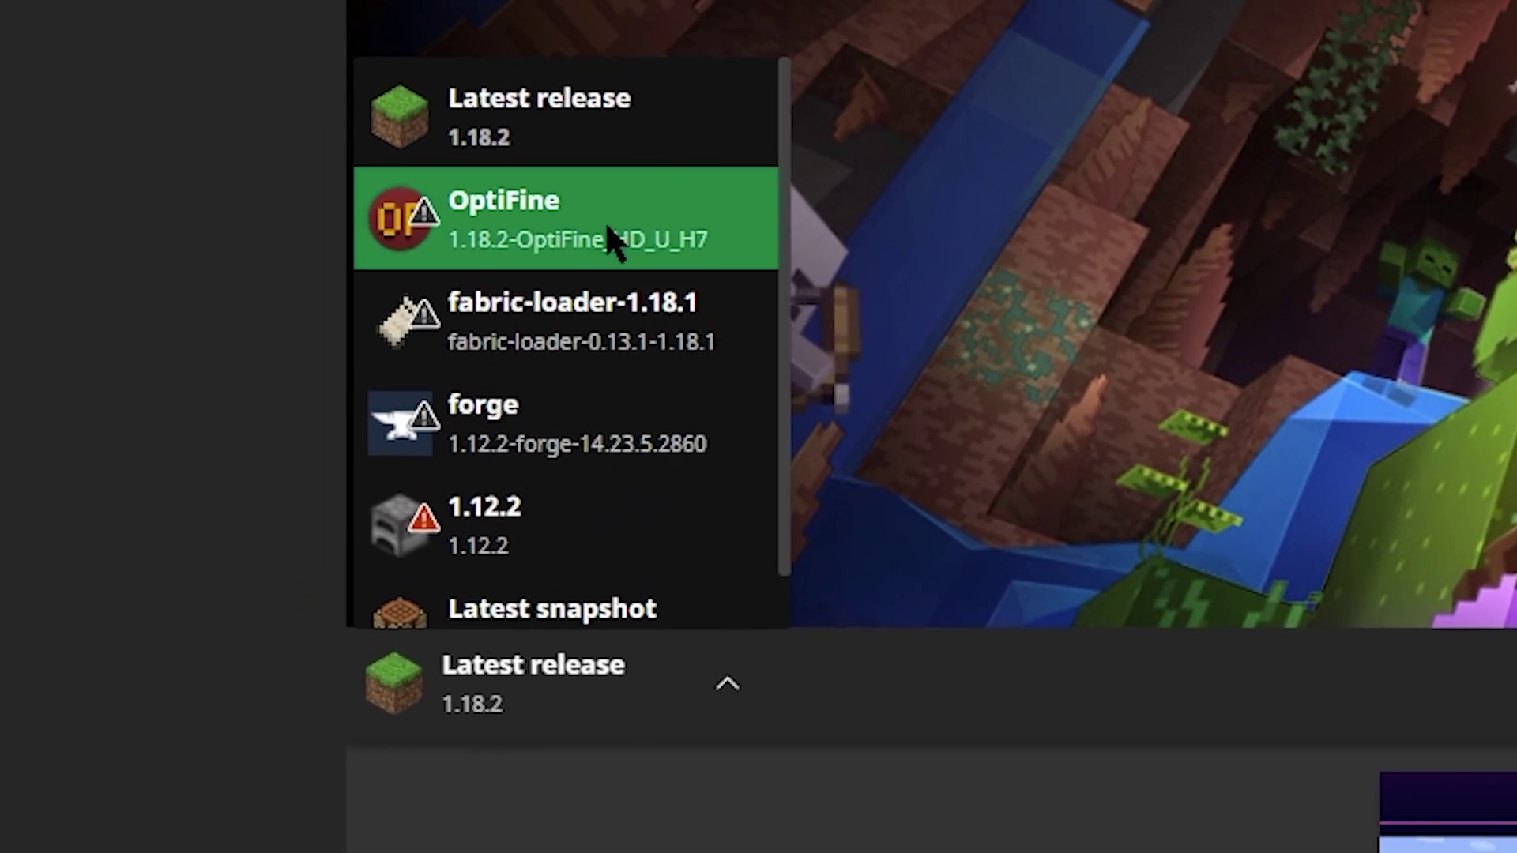
{"action": "left_click", "coordinate": [586, 143]}
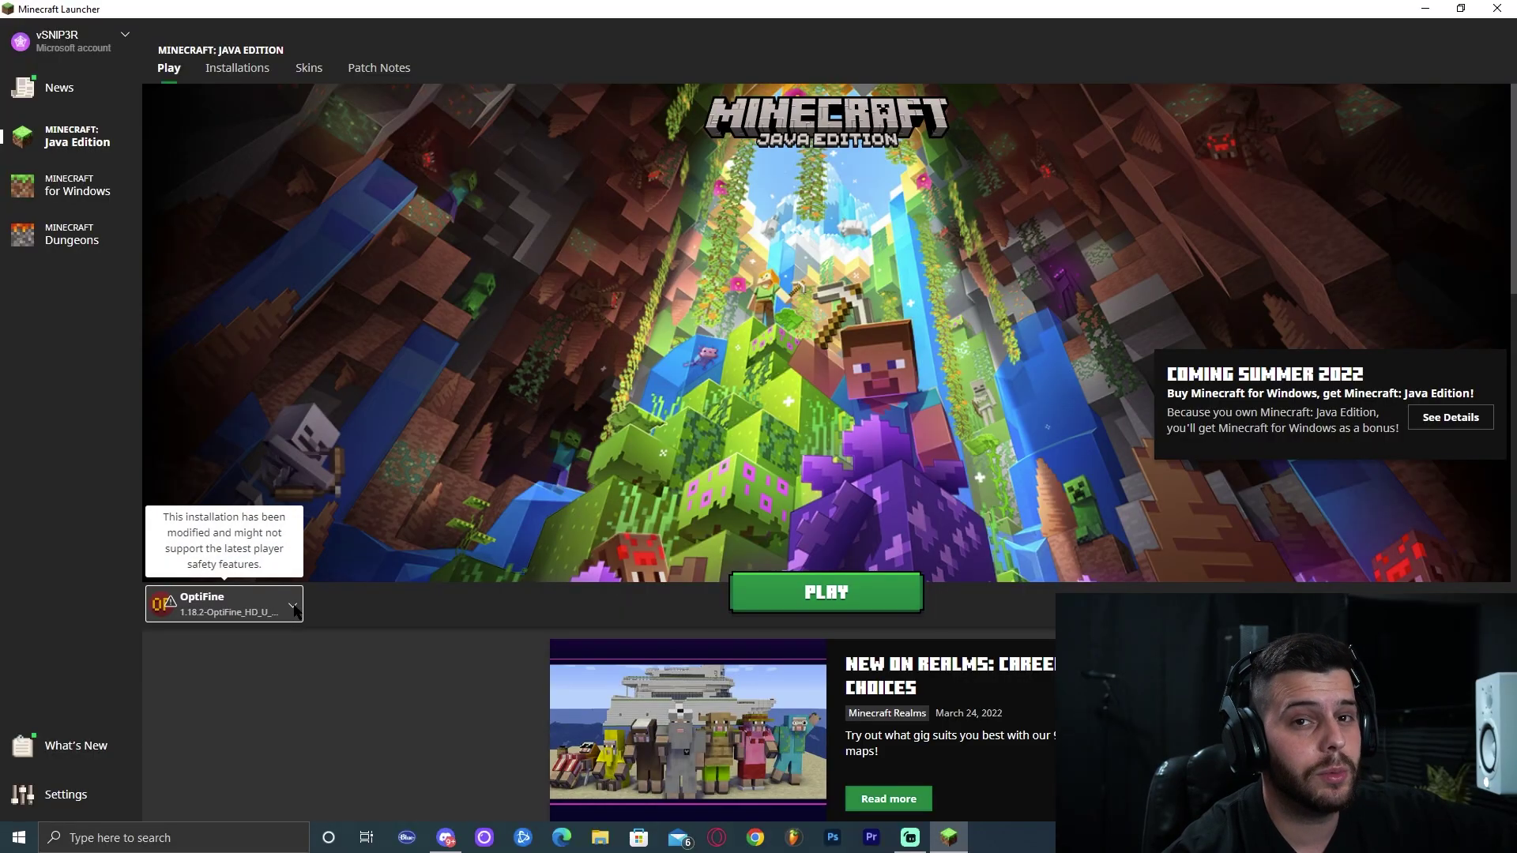
{"action": "mouse_move", "coordinate": [587, 691]}
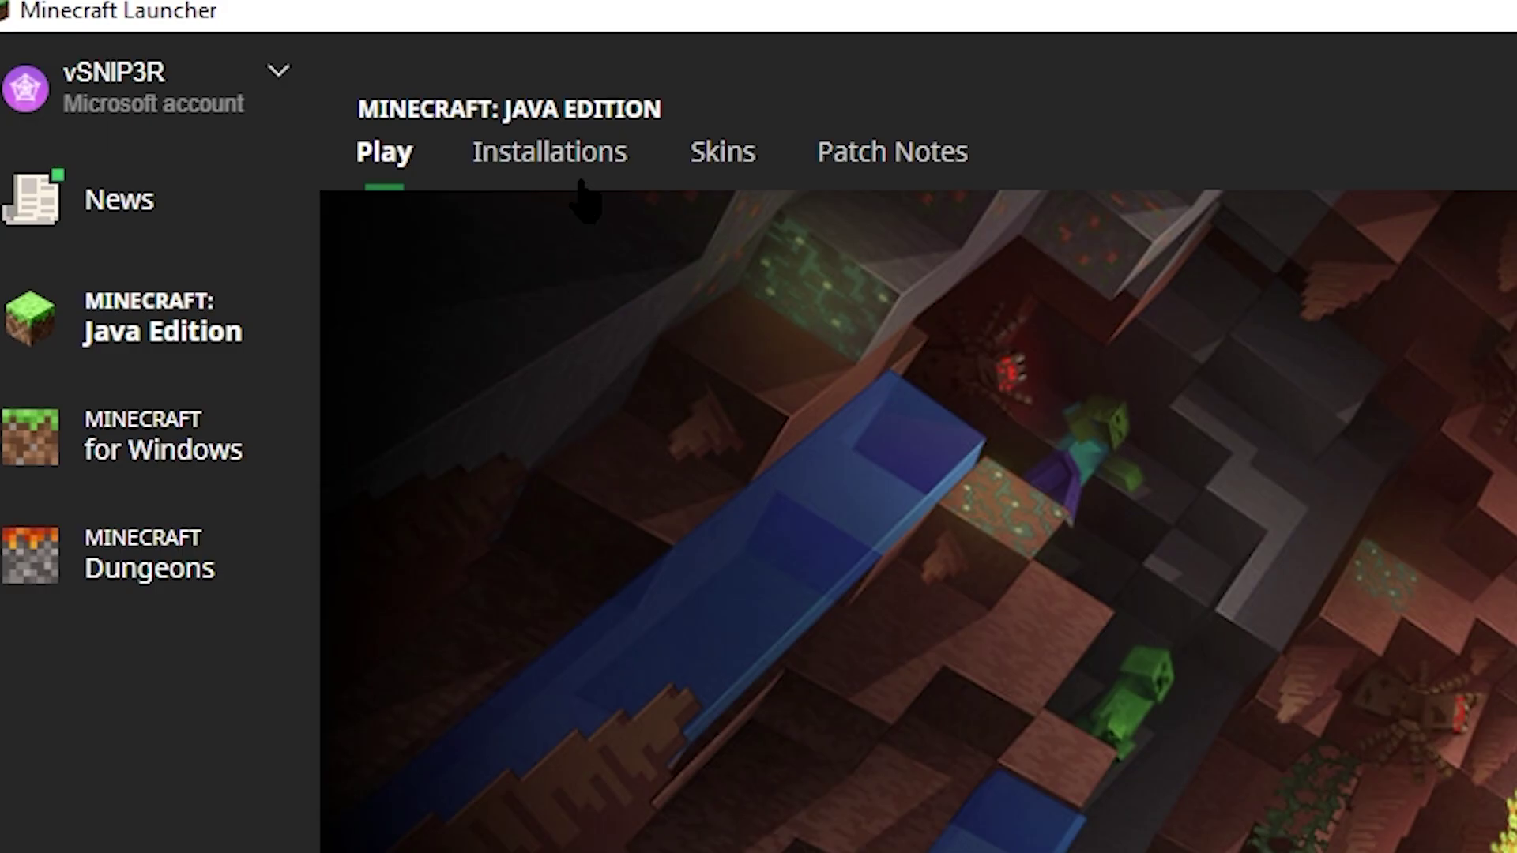
{"action": "left_click", "coordinate": [249, 76]}
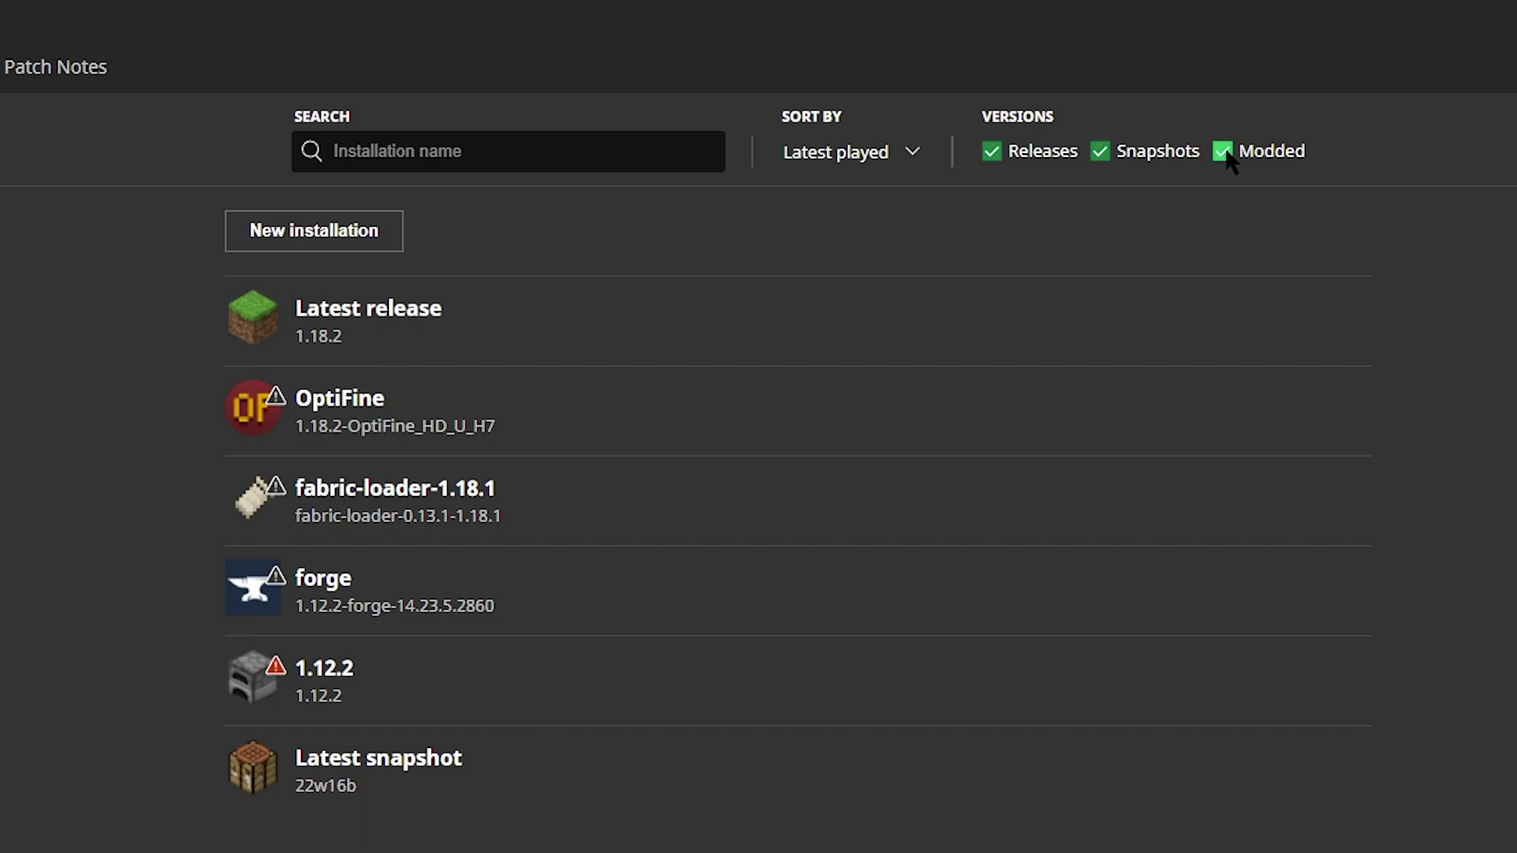
{"action": "left_click", "coordinate": [1224, 154]}
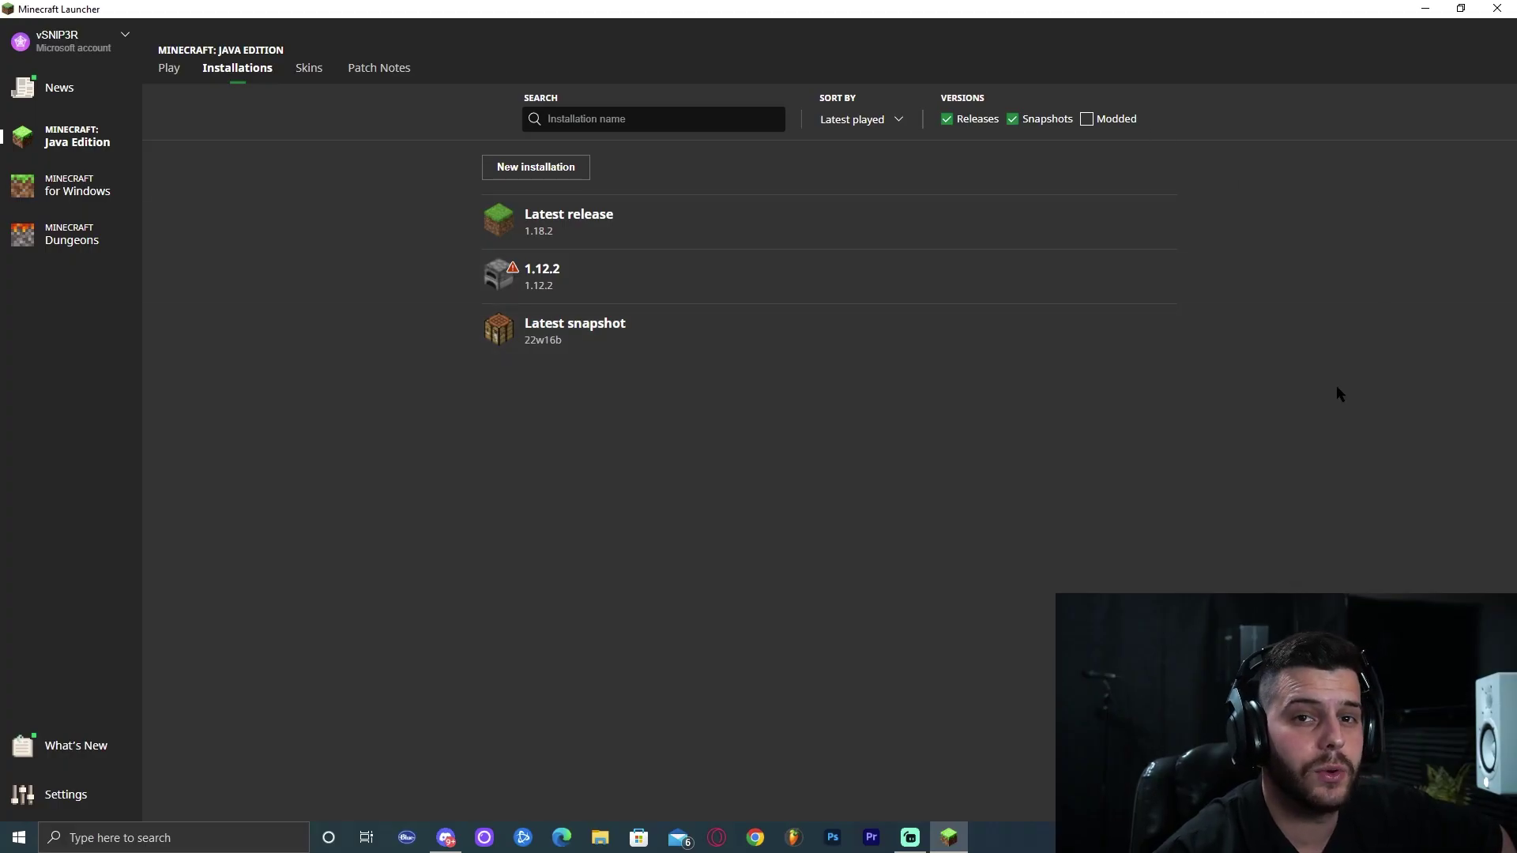
{"action": "left_click", "coordinate": [1088, 119]}
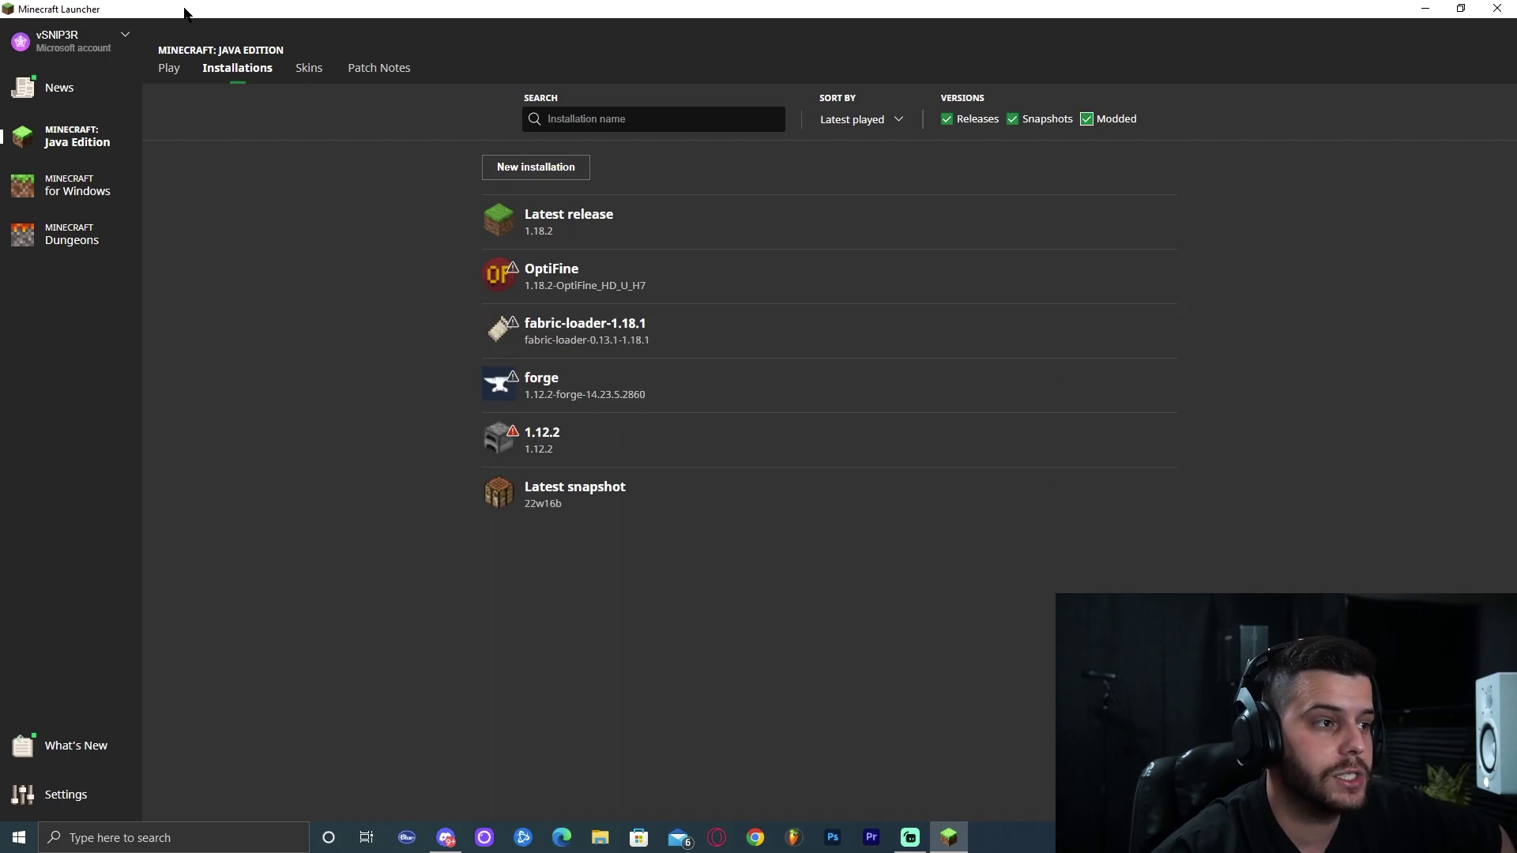
{"action": "left_click", "coordinate": [169, 68]}
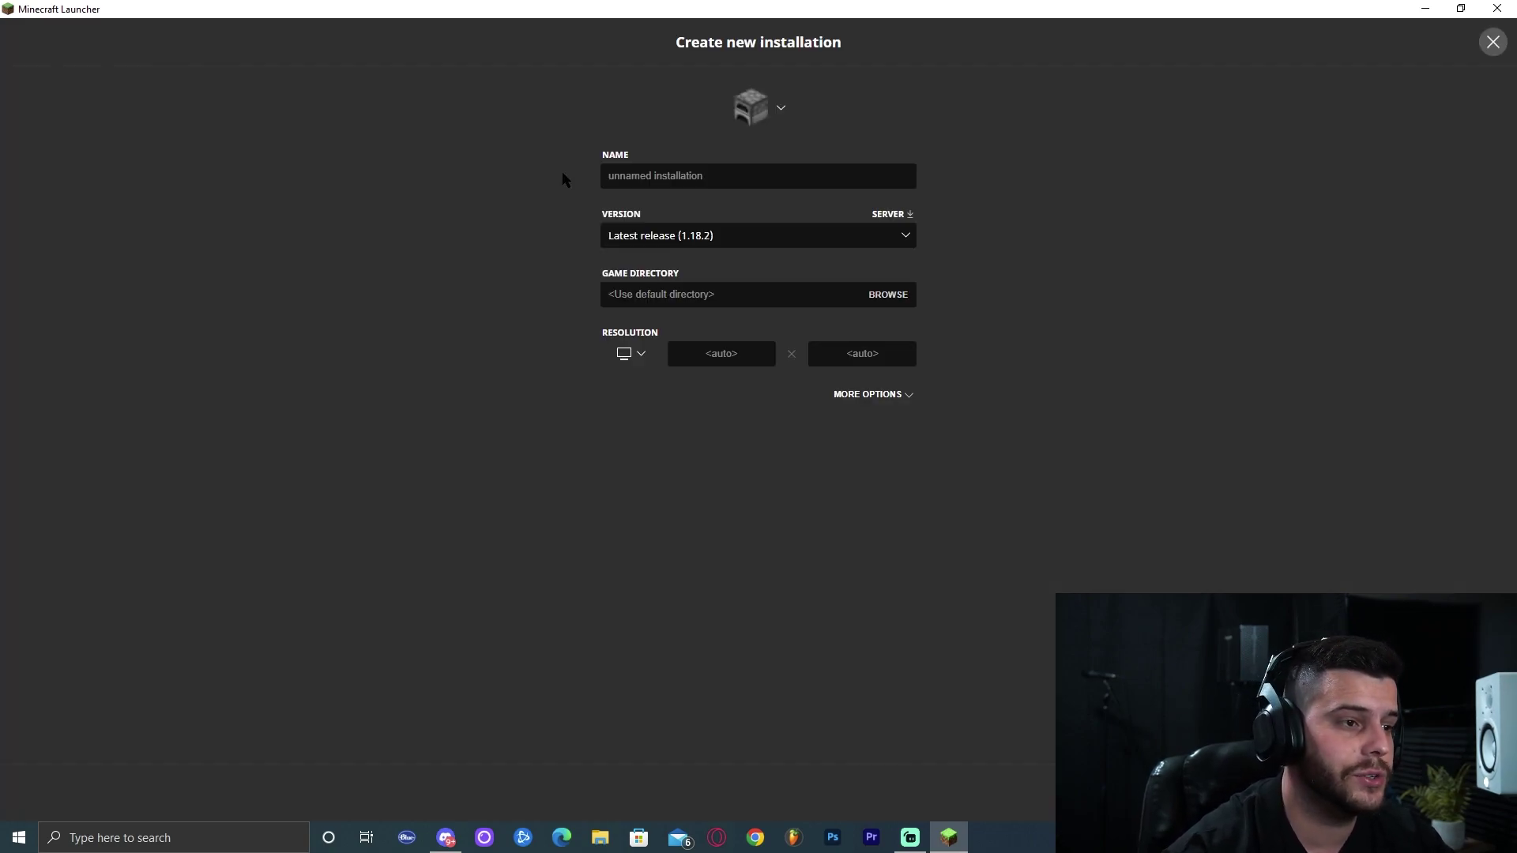
- Create an installation named SUBSCRIBE that runs version 1.18.2-OptiFine_HD_U_H7
{"action": "left_click", "coordinate": [716, 175]}
{"action": "type", "text": "SUBSCRIBE"}
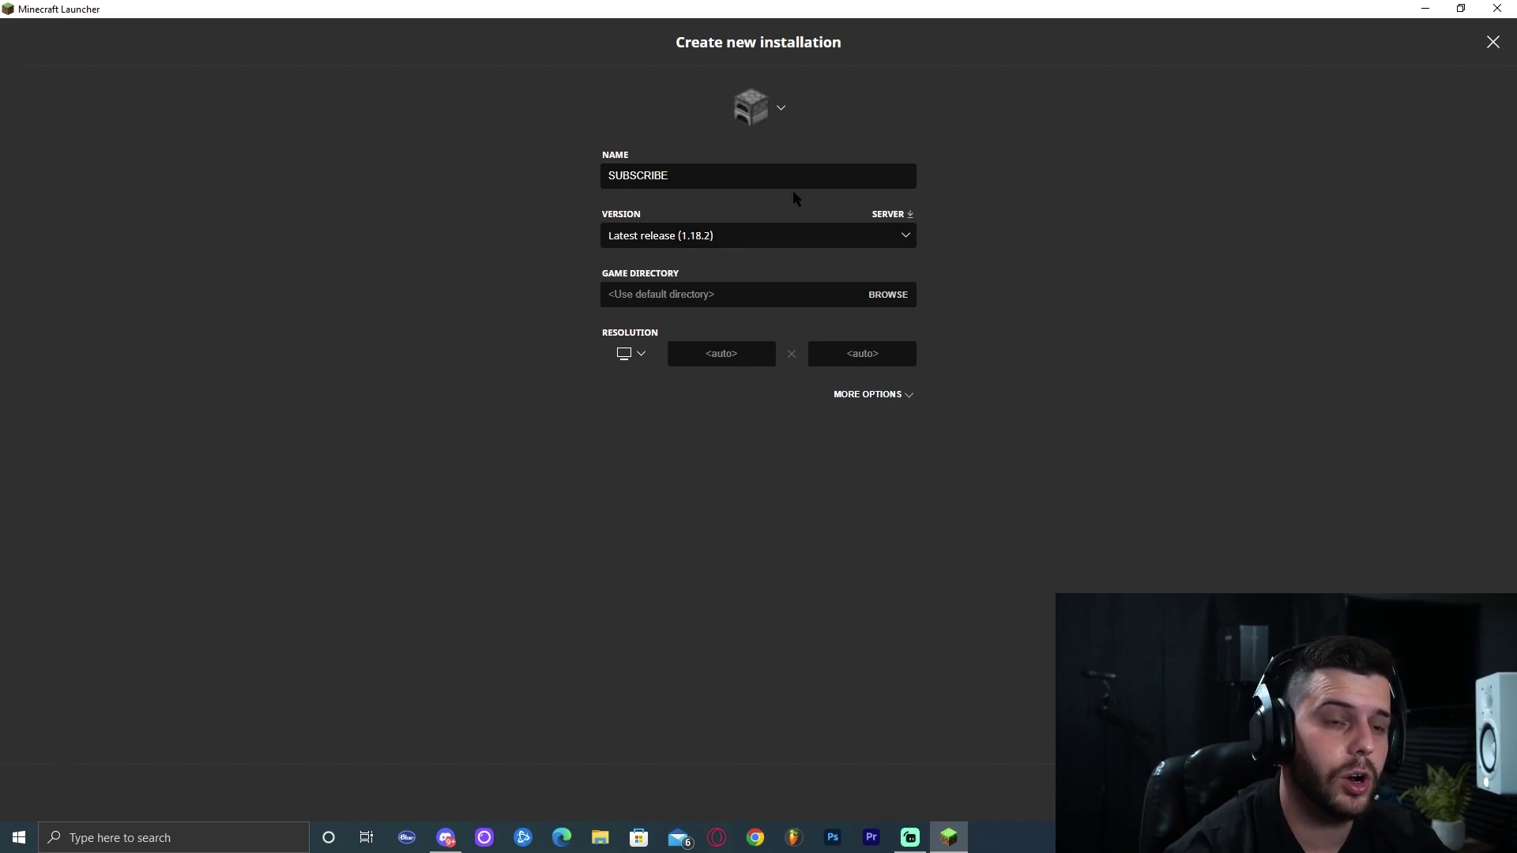
{"action": "left_click", "coordinate": [794, 237]}
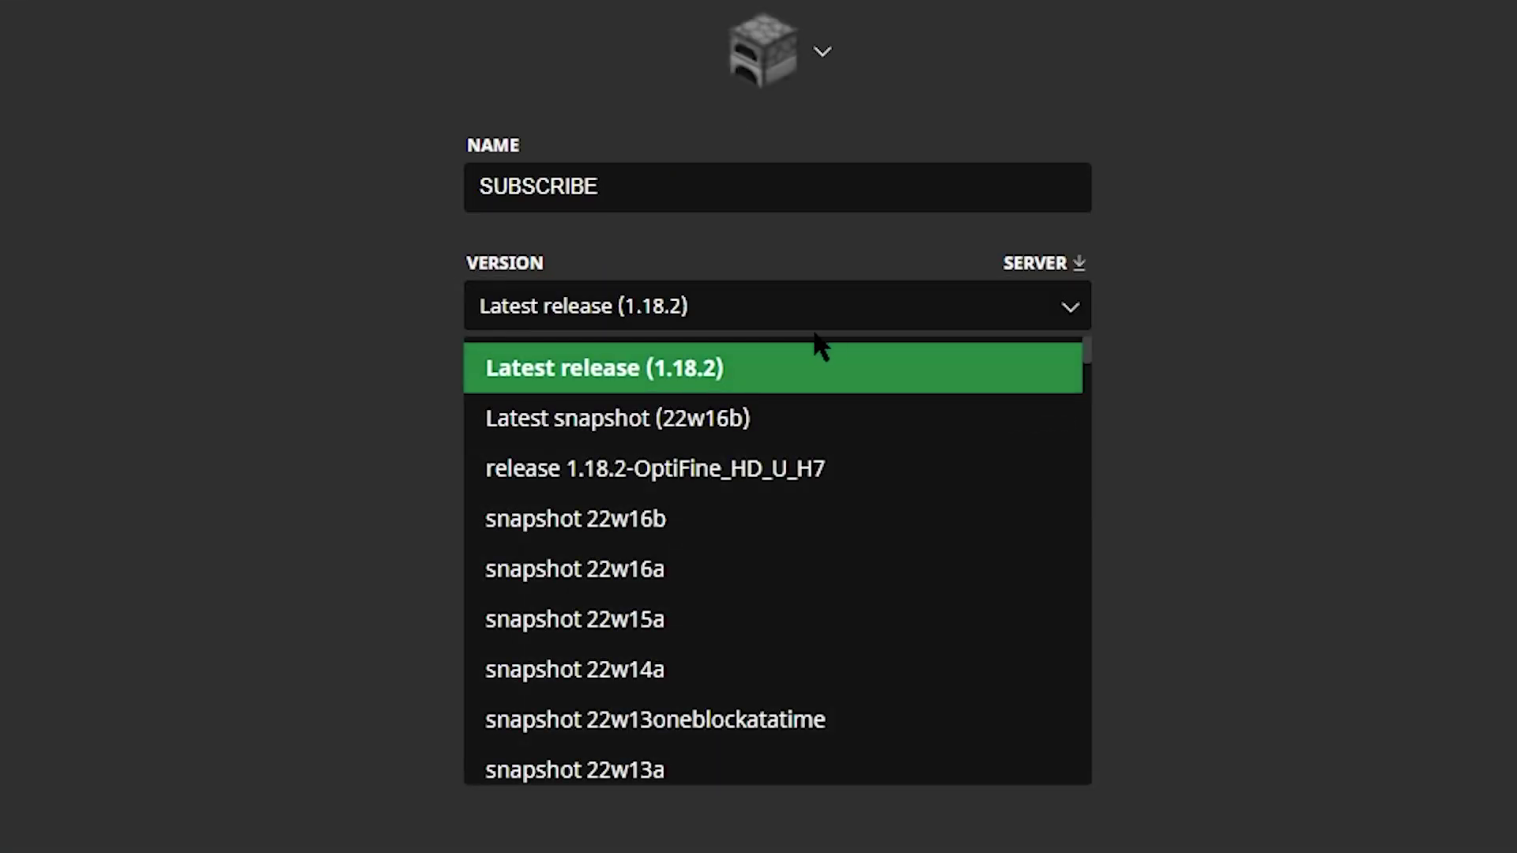
{"action": "scroll", "coordinate": [776, 452], "scroll_direction": "down", "scroll_amount": 1}
{"action": "scroll", "coordinate": [776, 452], "scroll_direction": "down", "scroll_amount": 10}
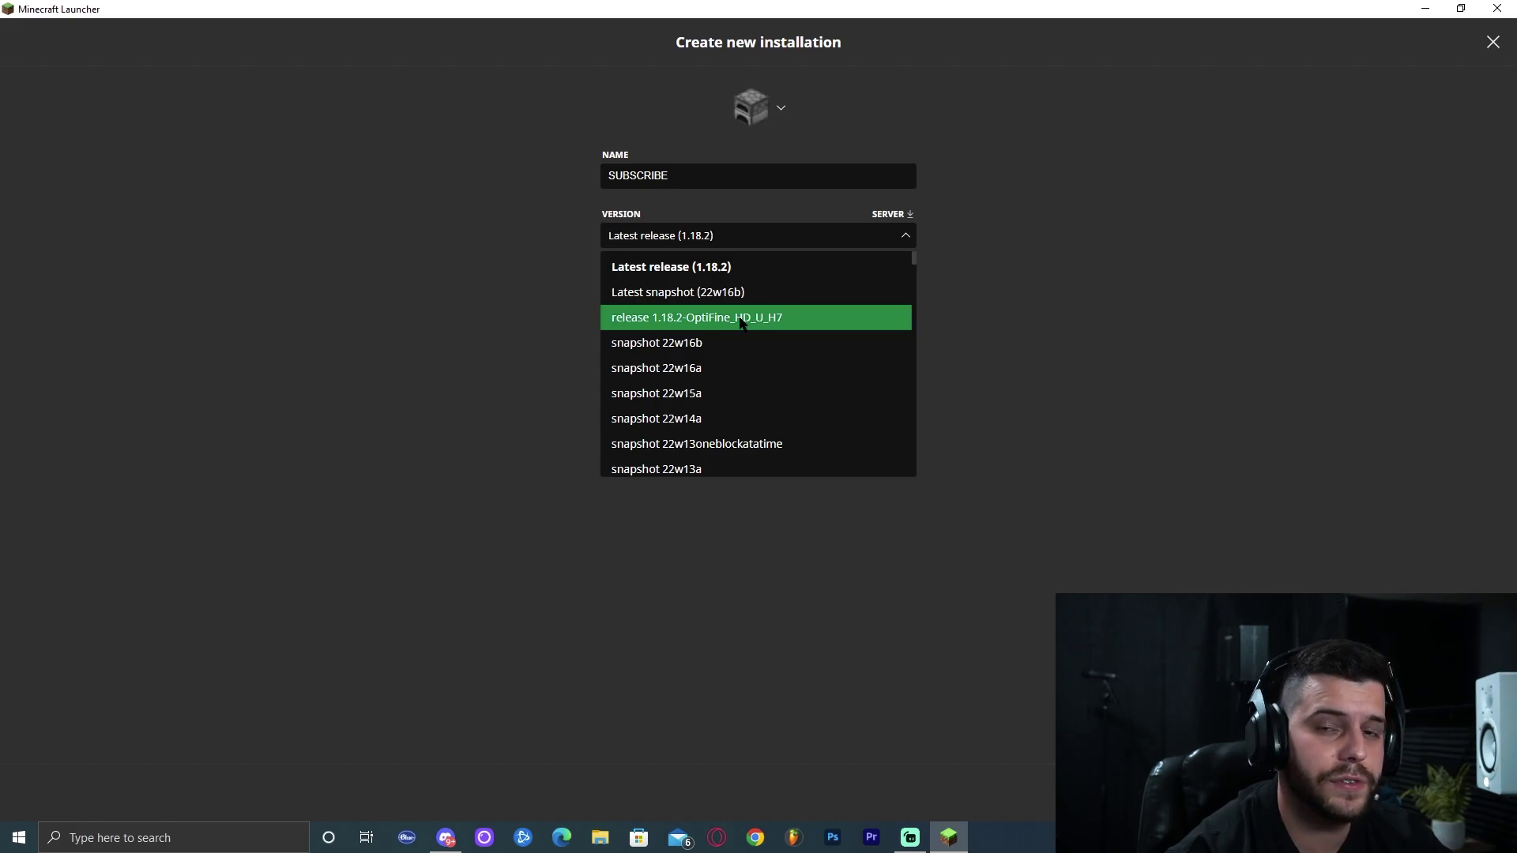
{"action": "left_click", "coordinate": [741, 324]}
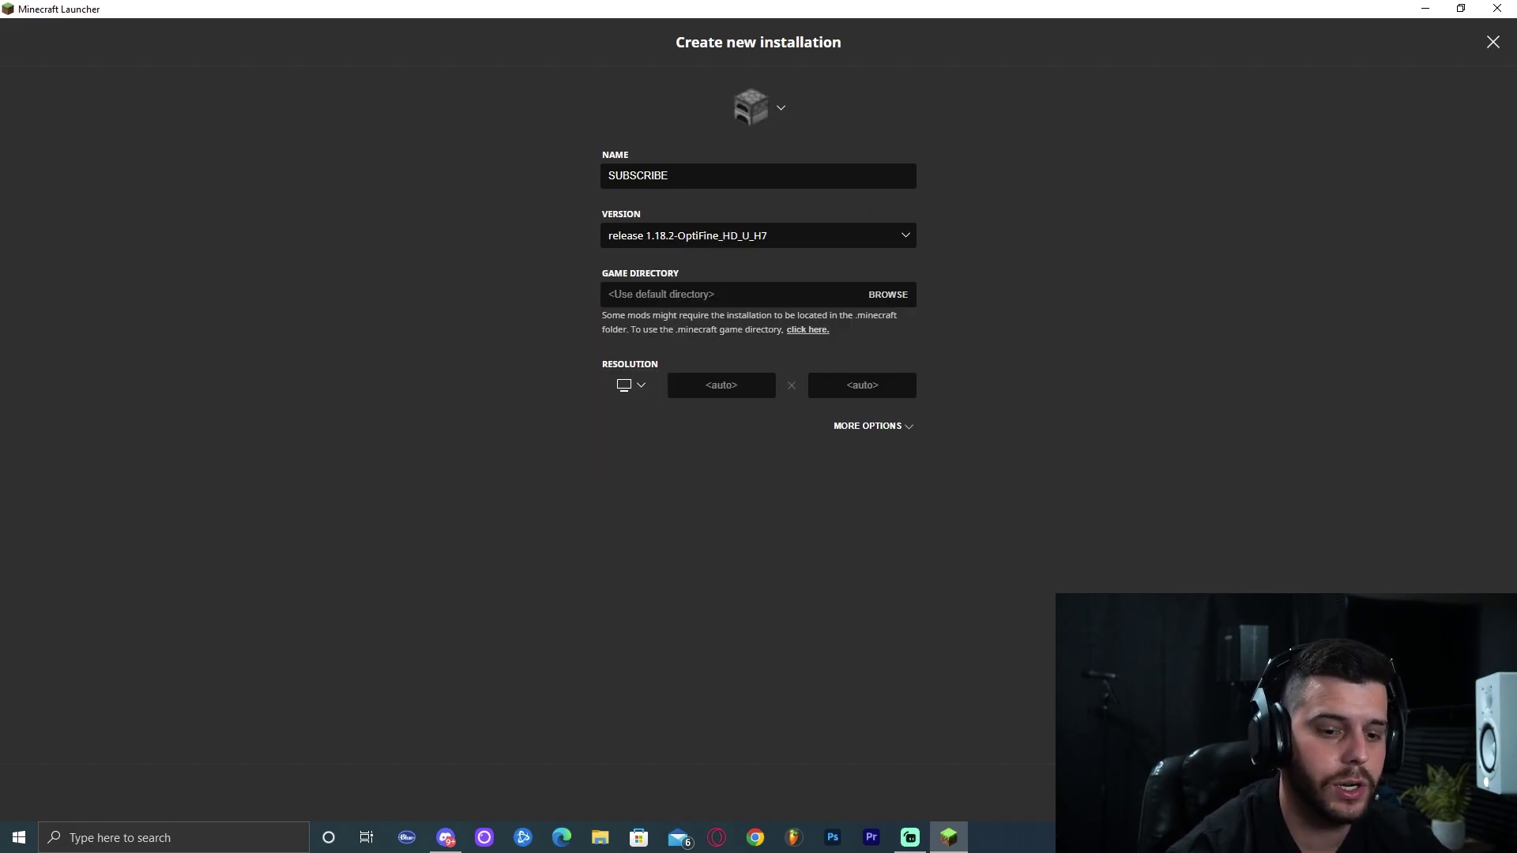
{"action": "left_click", "coordinate": [1457, 792]}
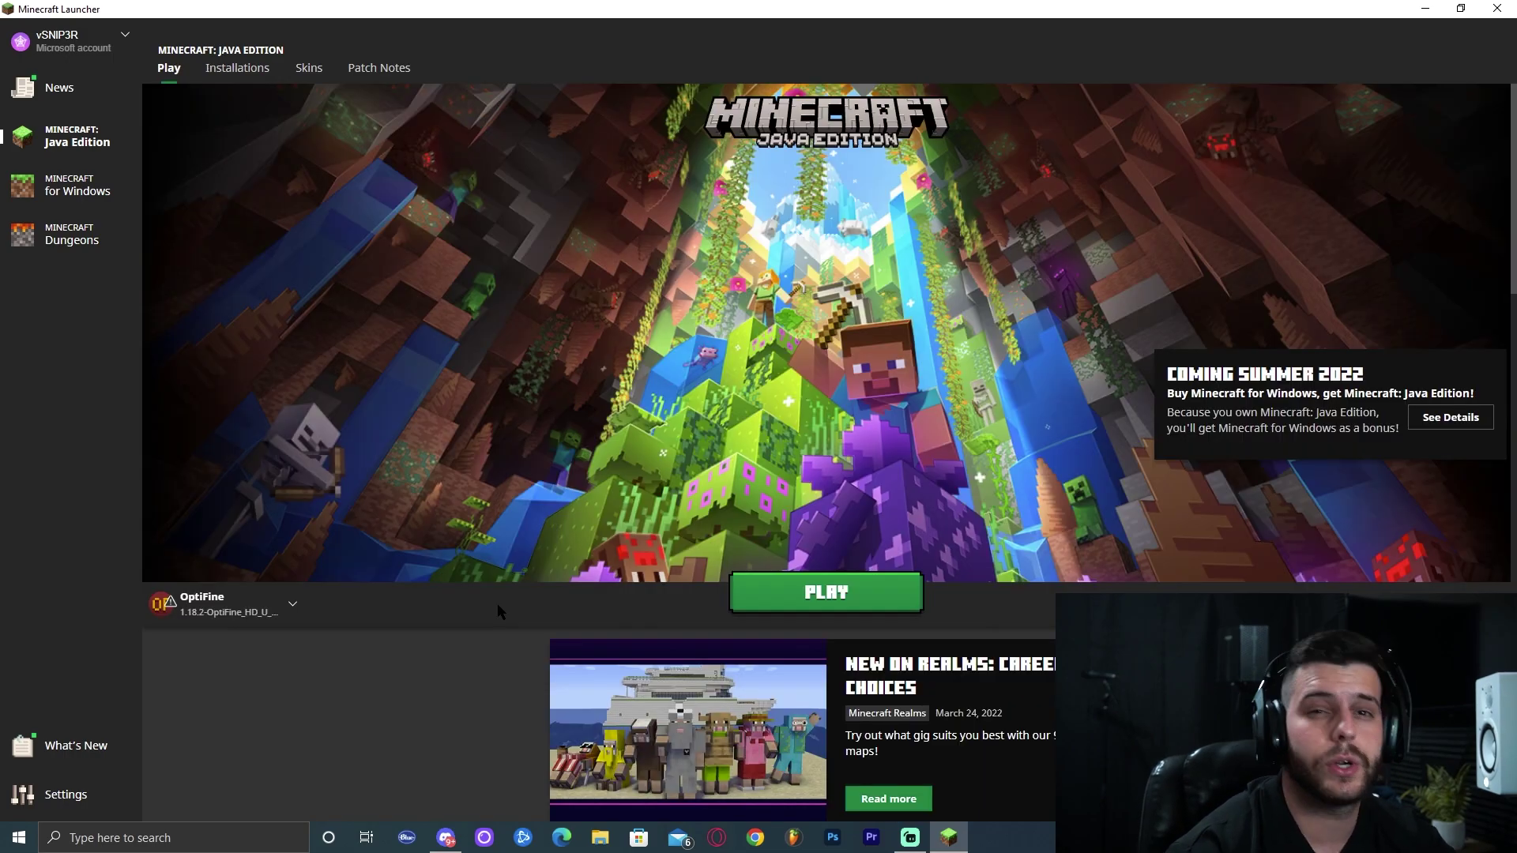
- Launch the OptiFine installation, accepting the modified-installation risk warning, to the 1.18.2 (Modded) title screen
{"action": "mouse_move", "coordinate": [261, 613]}
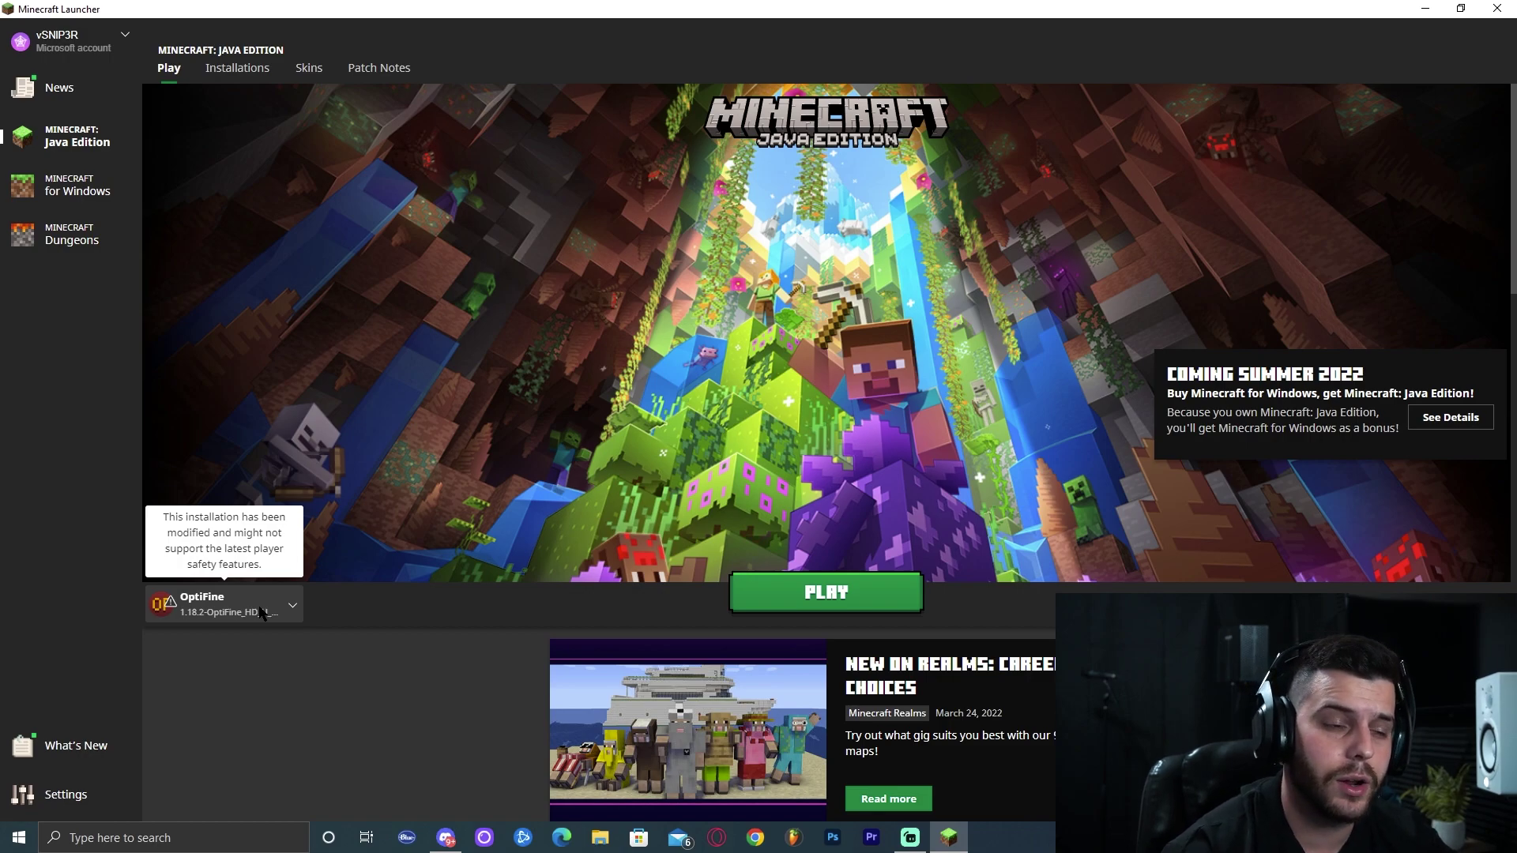
{"action": "left_click", "coordinate": [873, 601]}
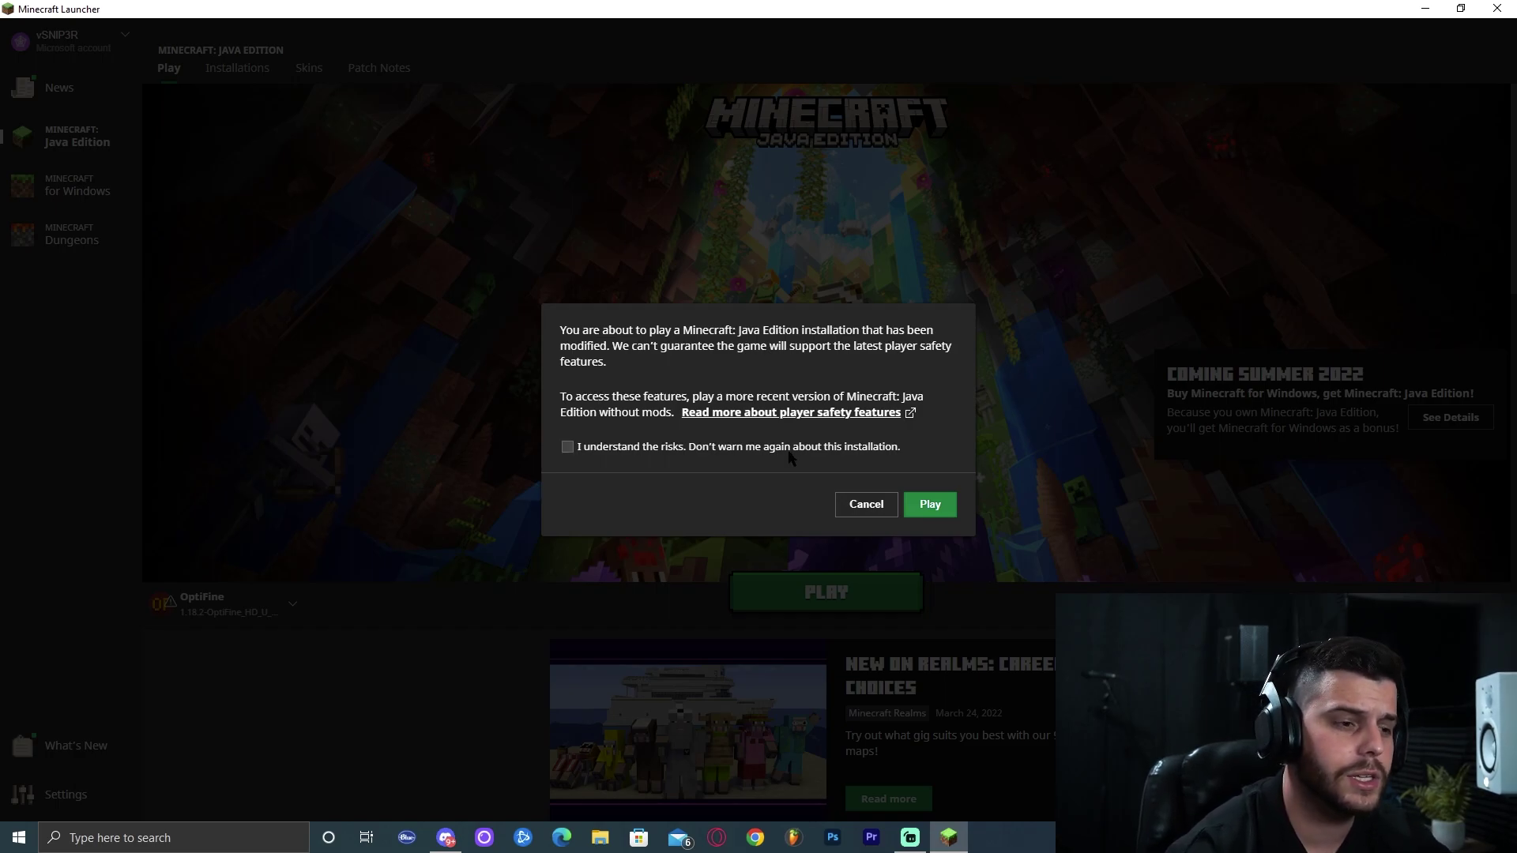
{"action": "left_click", "coordinate": [591, 447]}
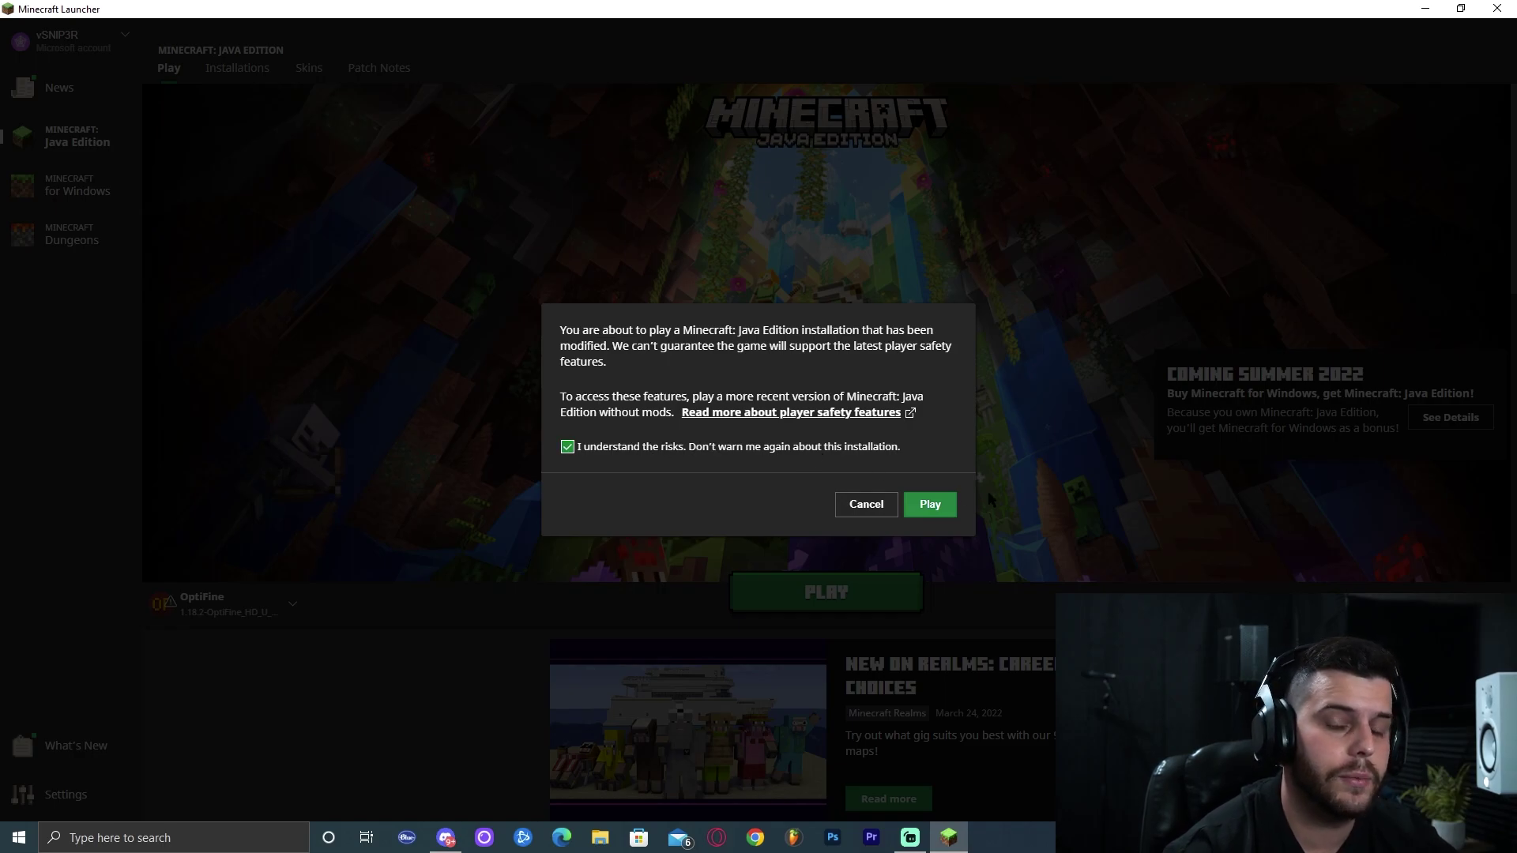
{"action": "left_click", "coordinate": [933, 506]}
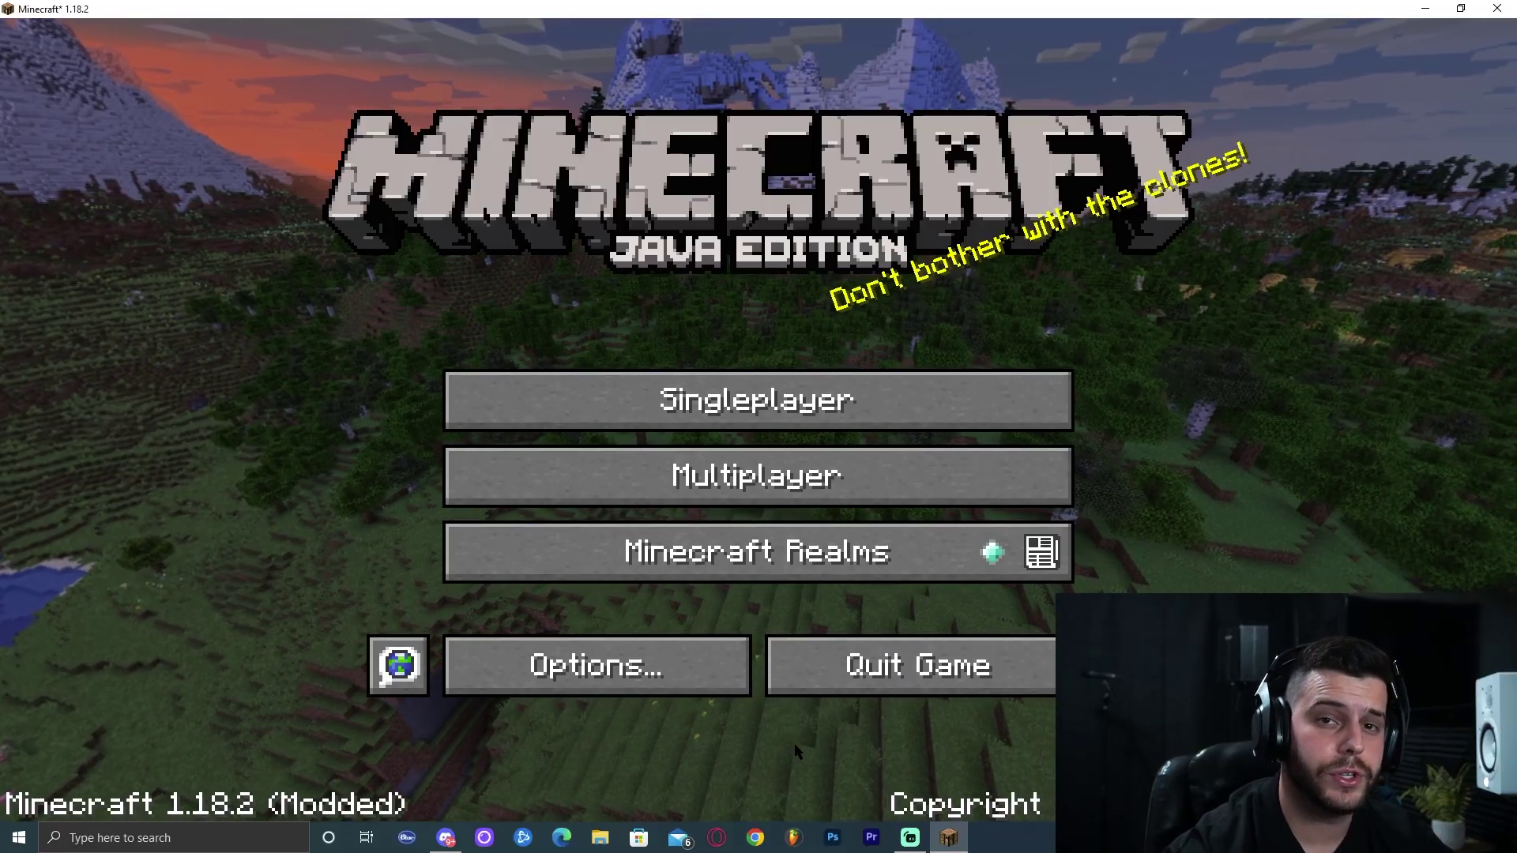
- Open Options, then Video Settings, to show the OptiFine HD H7 Ultra options
{"action": "left_click", "coordinate": [569, 665]}
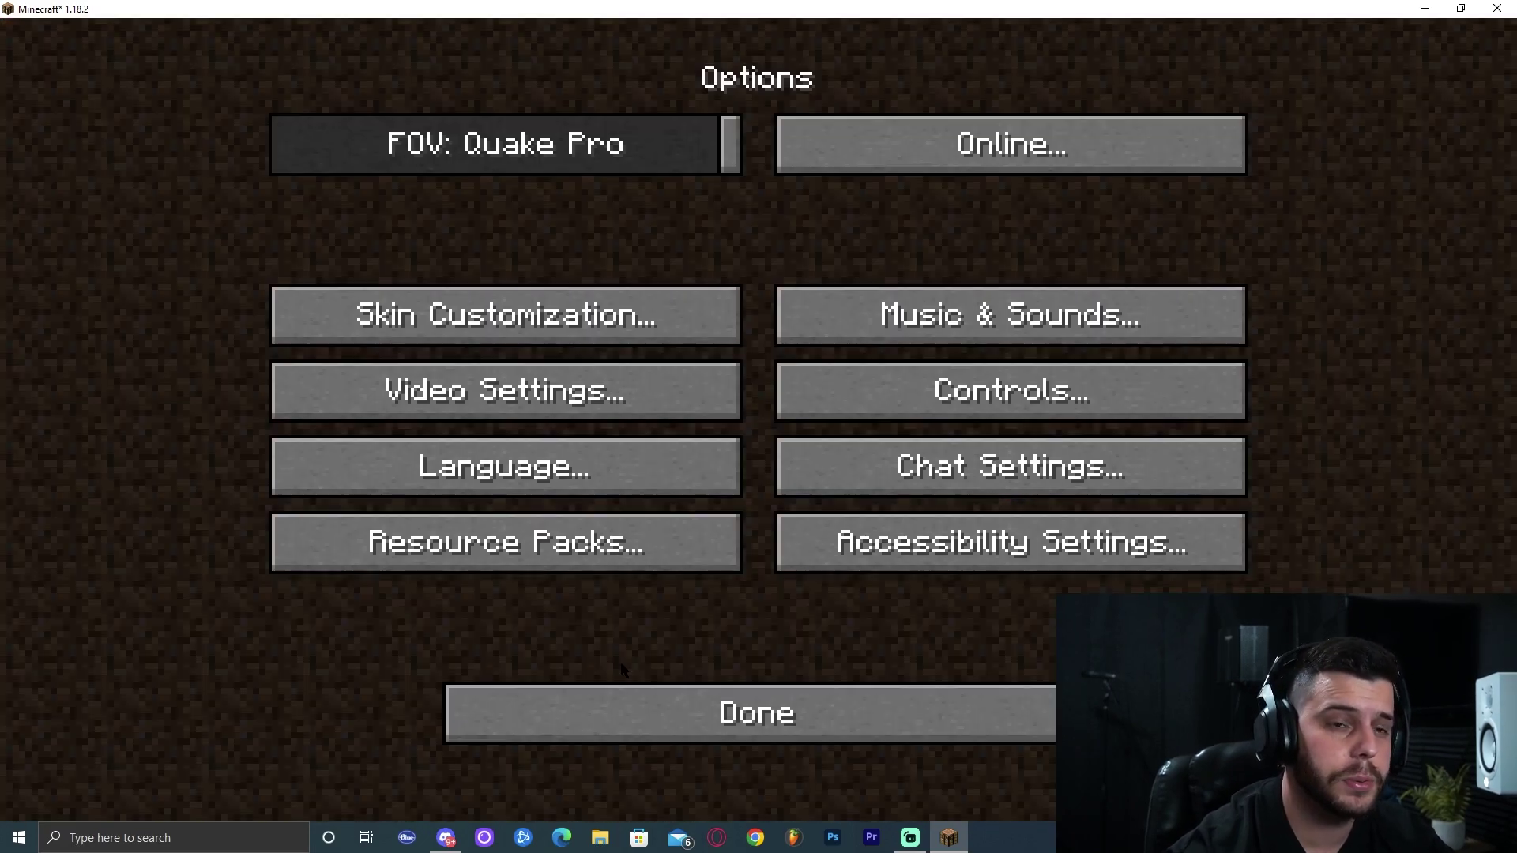
{"action": "left_click", "coordinate": [511, 411]}
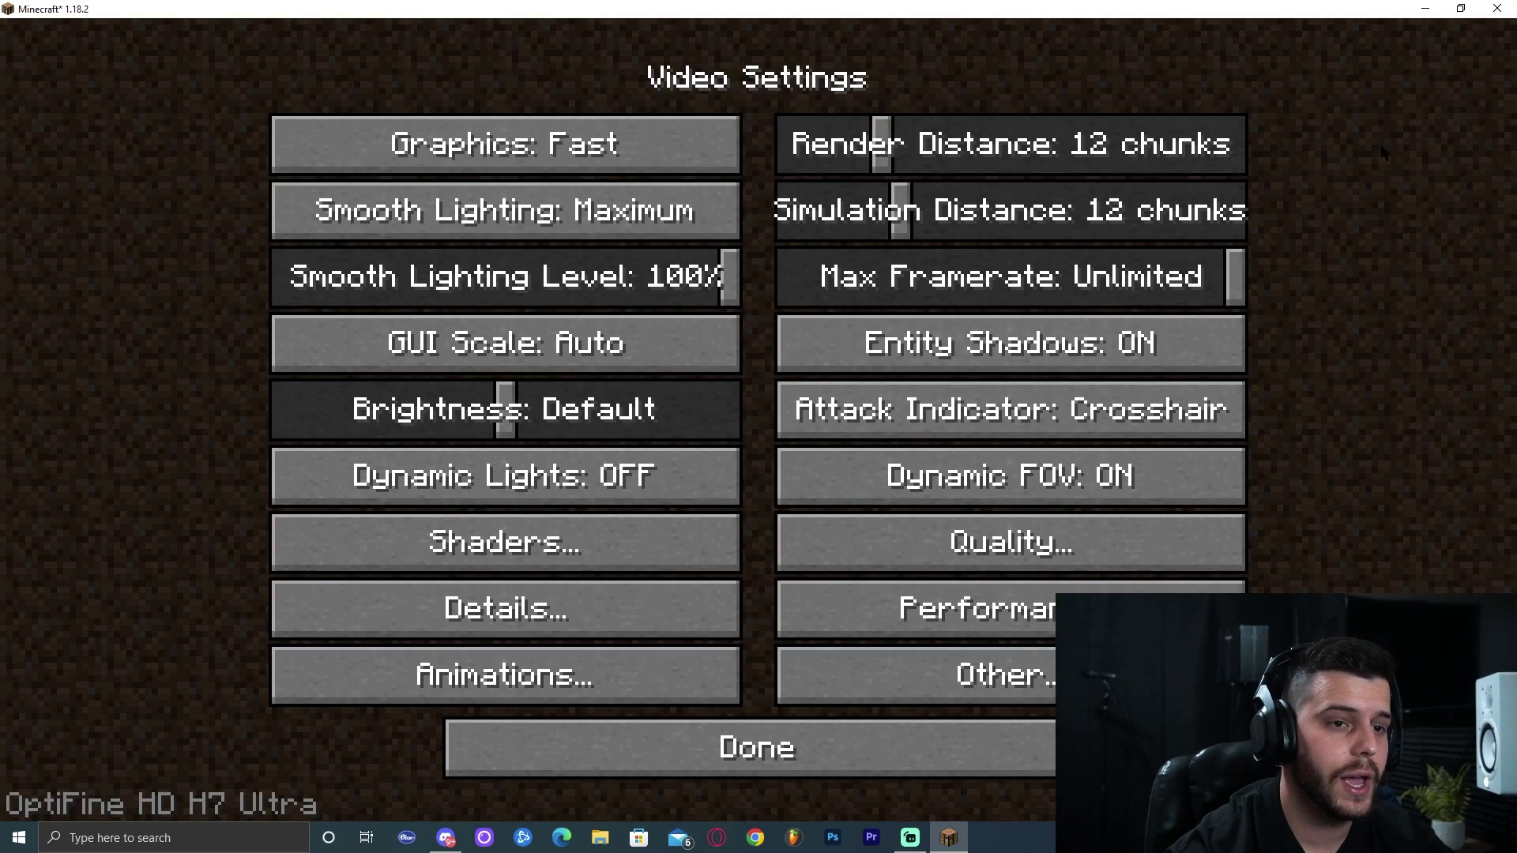